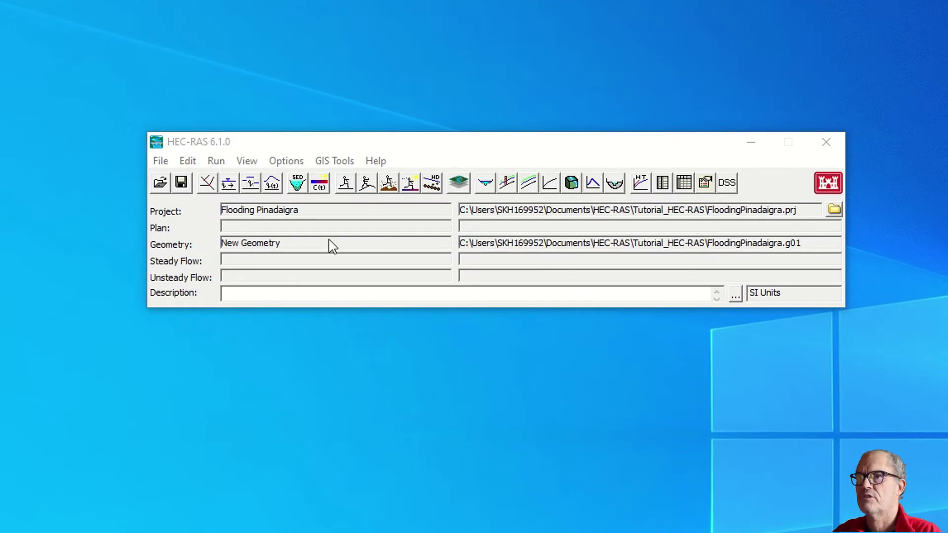
In RAS Mapper, show the DTM-BMP imagery, validate New Geometry and review the Errors layer.
left_click(459, 187)
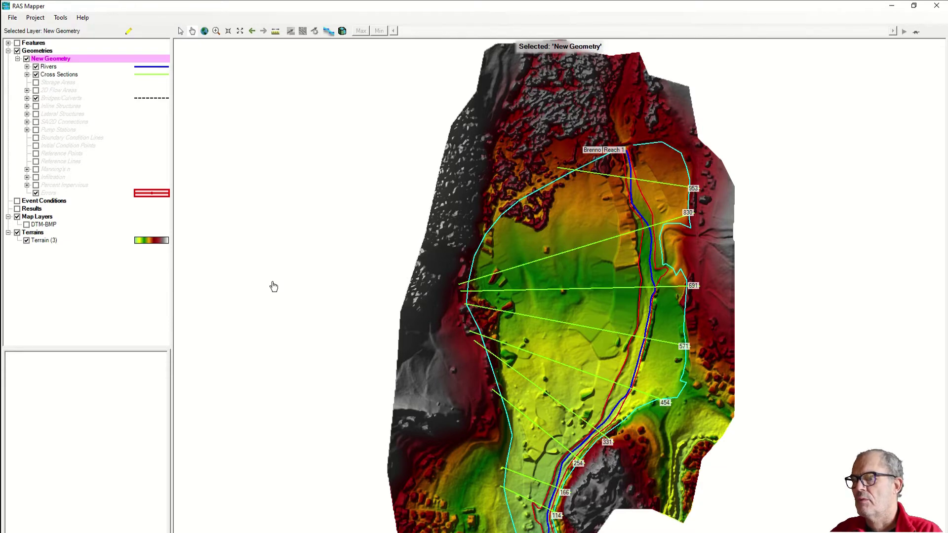
left_click(26, 225)
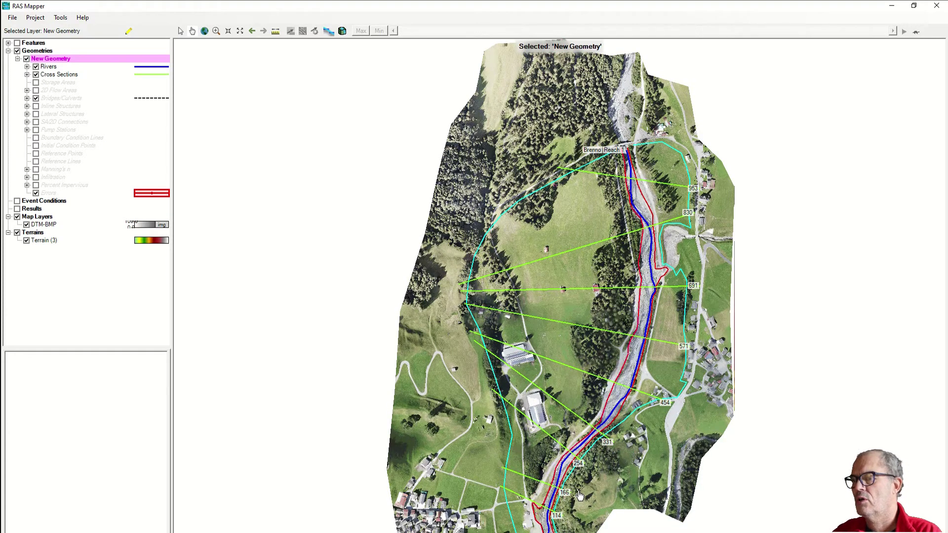
right_click(52, 58)
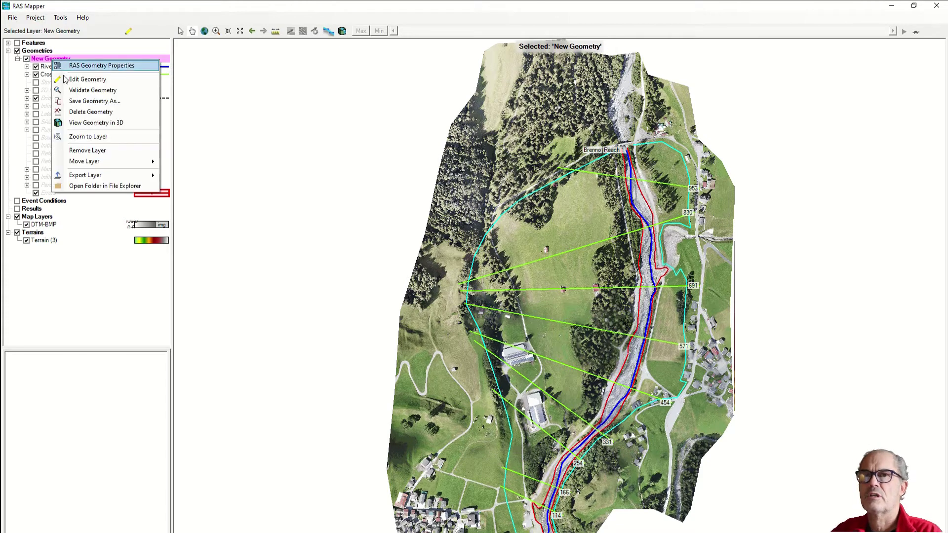
left_click(78, 92)
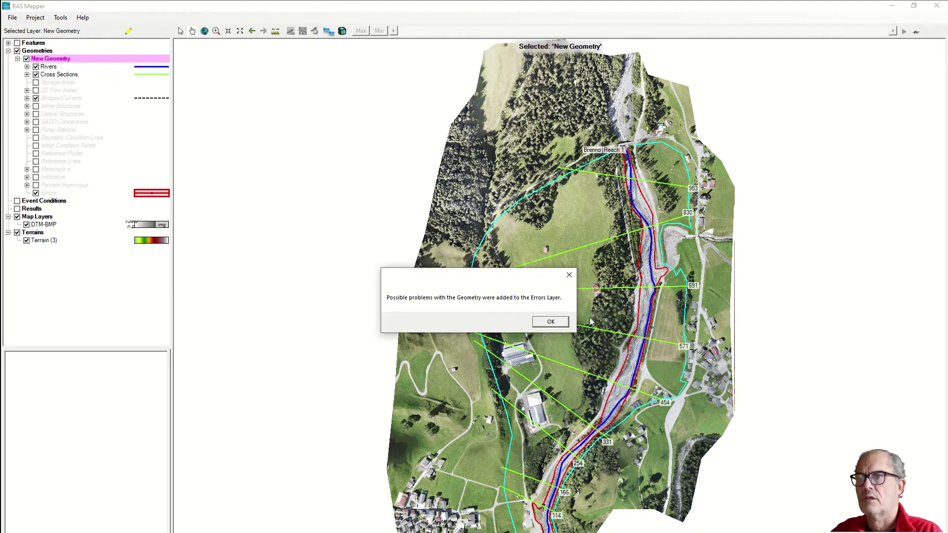
left_click(550, 321)
left_click(49, 193)
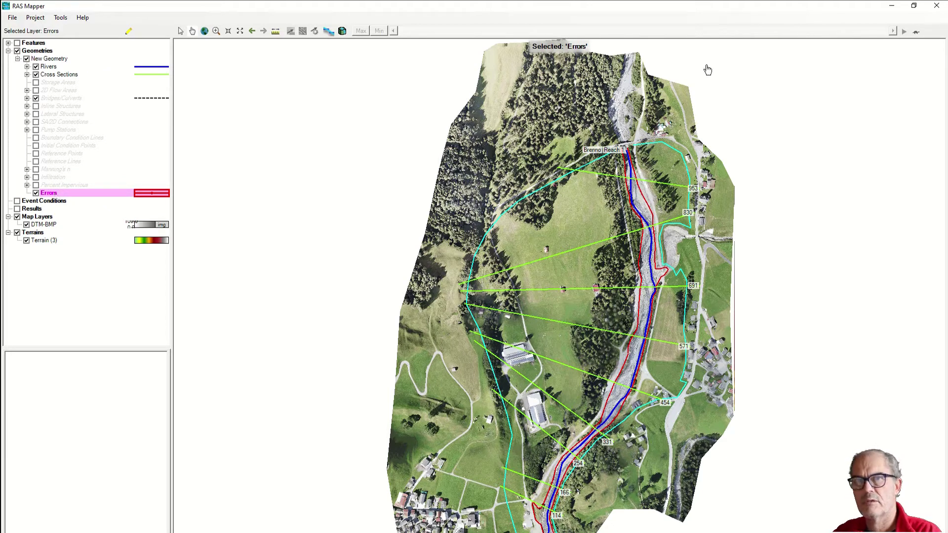
left_click(936, 6)
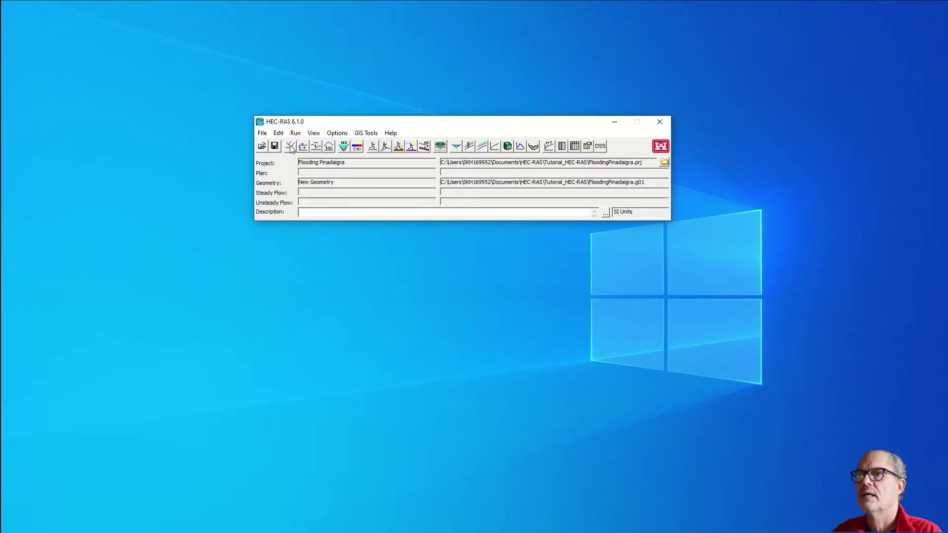
View cross section 21 maximized in the Graphical Cross Section Editor with Merge Cross Sections enabled.
left_click(290, 147)
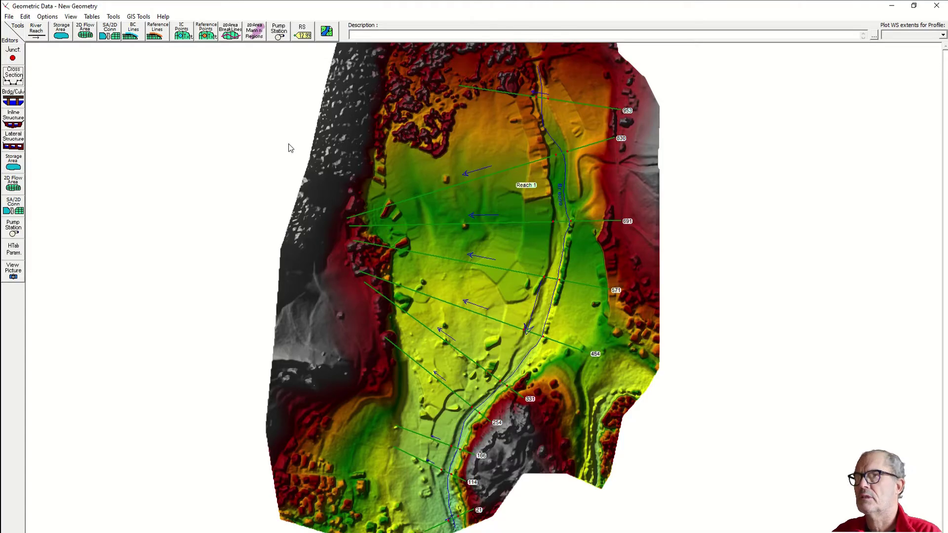
right_click(463, 517)
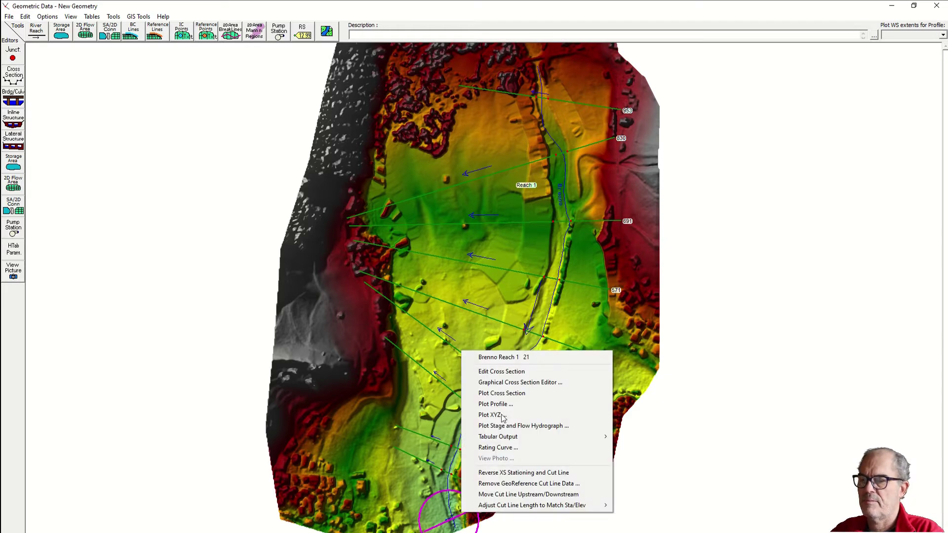
left_click(502, 384)
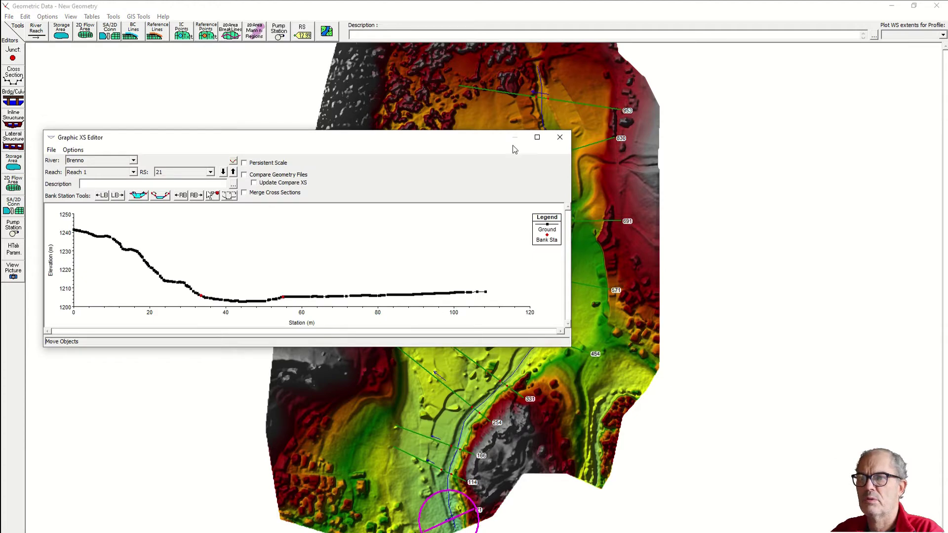
left_click(537, 137)
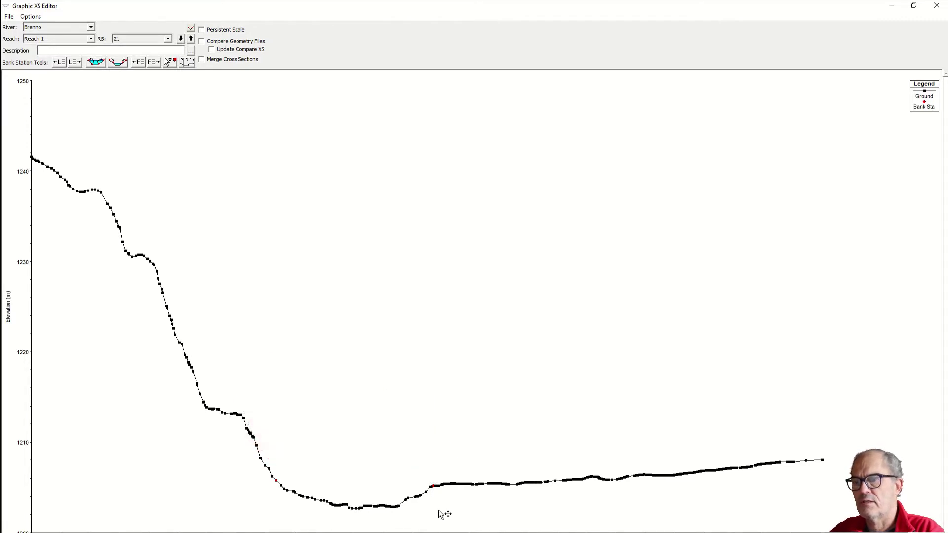
left_click(202, 60)
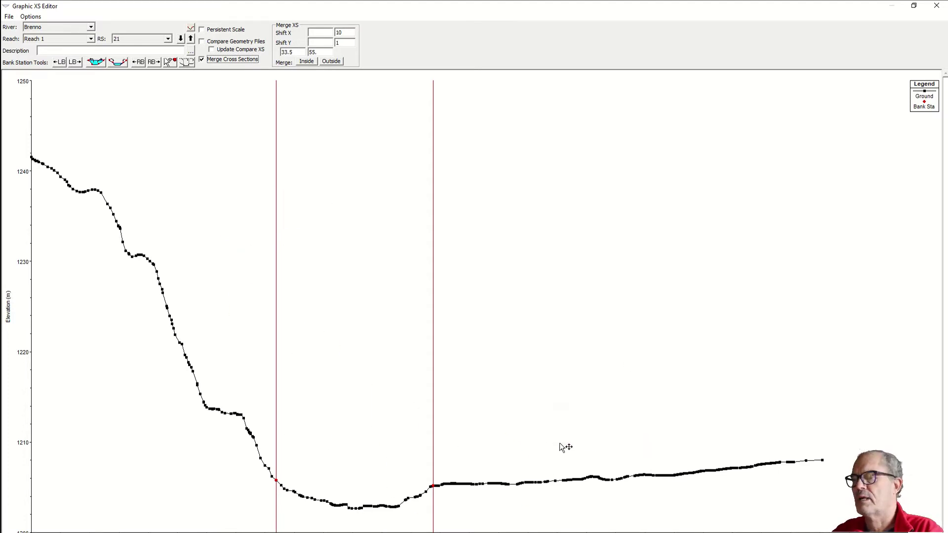
left_click(936, 6)
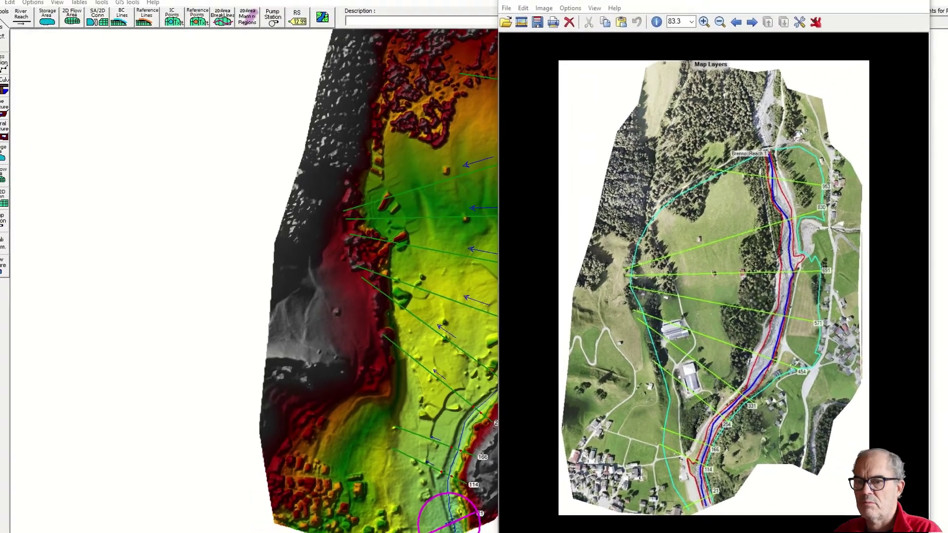
Highlight the Manning's n rows for major rivers, floodplain trees (0.15) and pasture farmland (0.035).
left_click(185, 518)
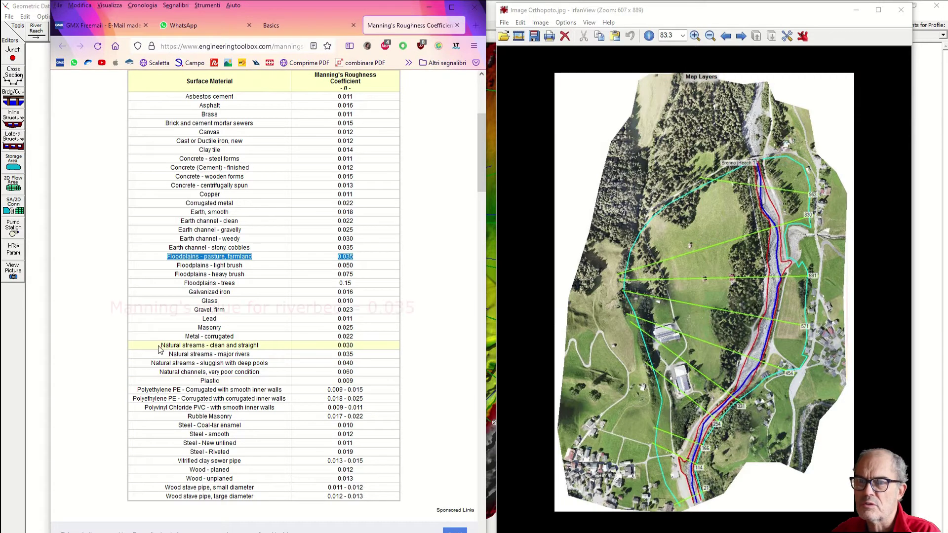
left_click_drag(168, 354, 361, 360)
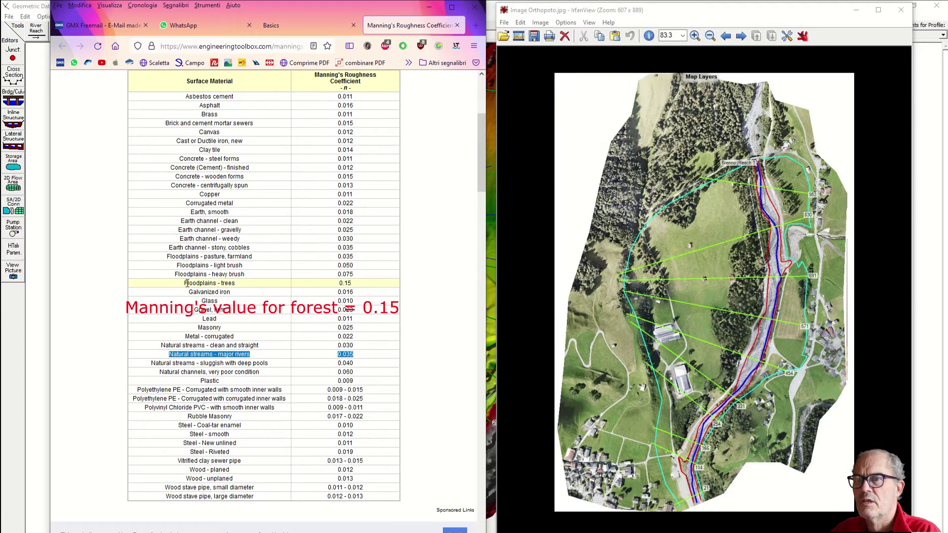
left_click_drag(183, 284, 243, 285)
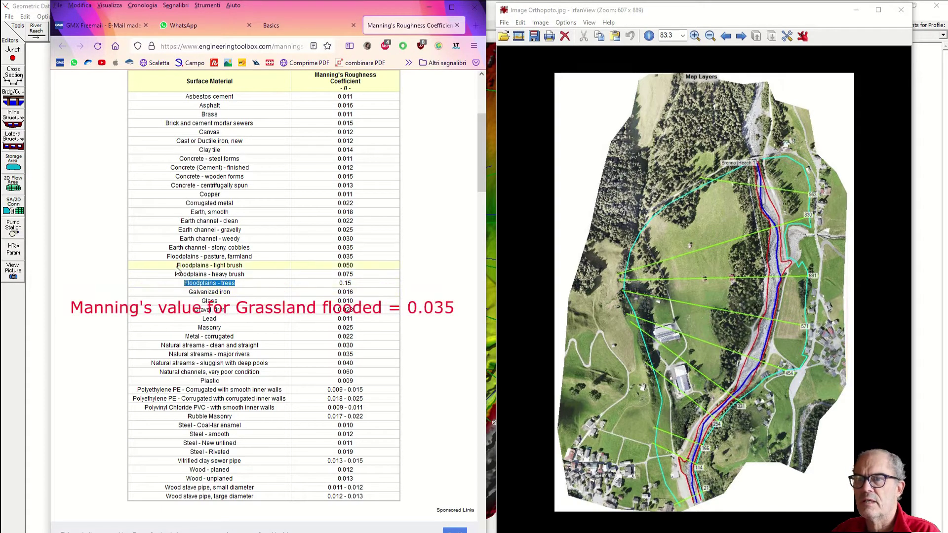
left_click_drag(170, 256, 370, 259)
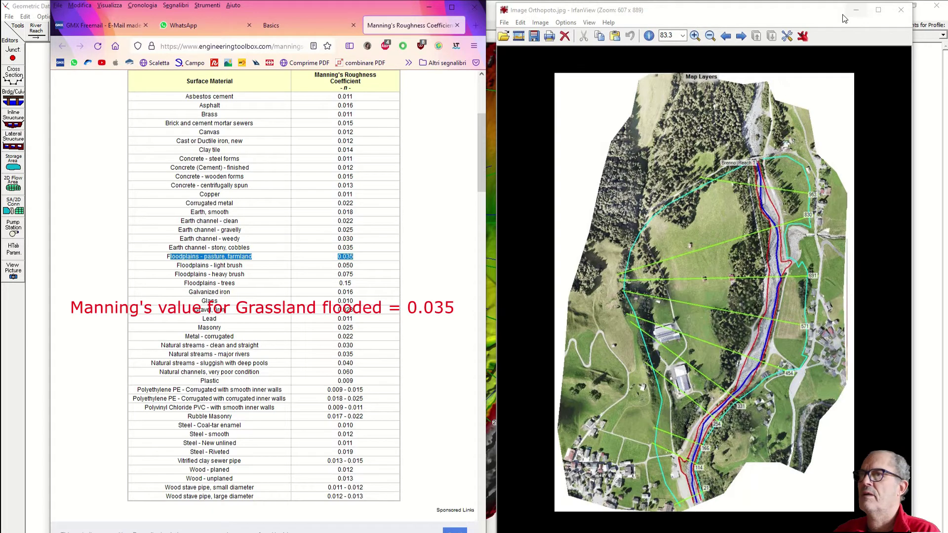
key("Escape")
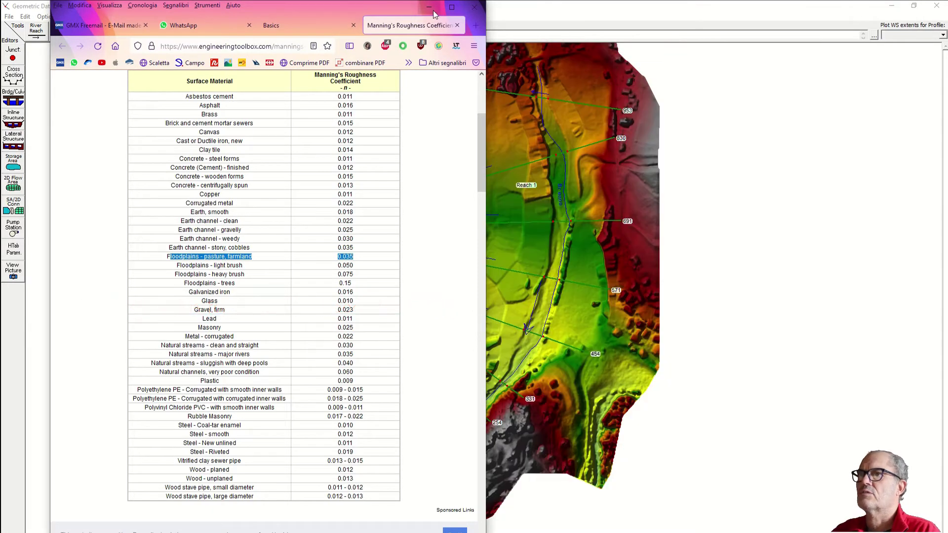
In the Manning's n table, enter main-channel n 0.035 and fill it through all ten stations.
left_click(428, 9)
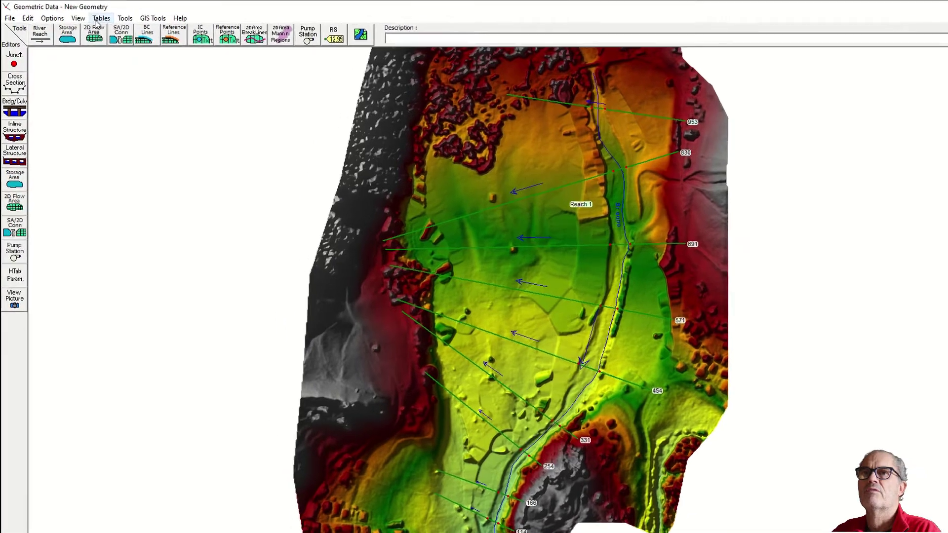
left_click(88, 18)
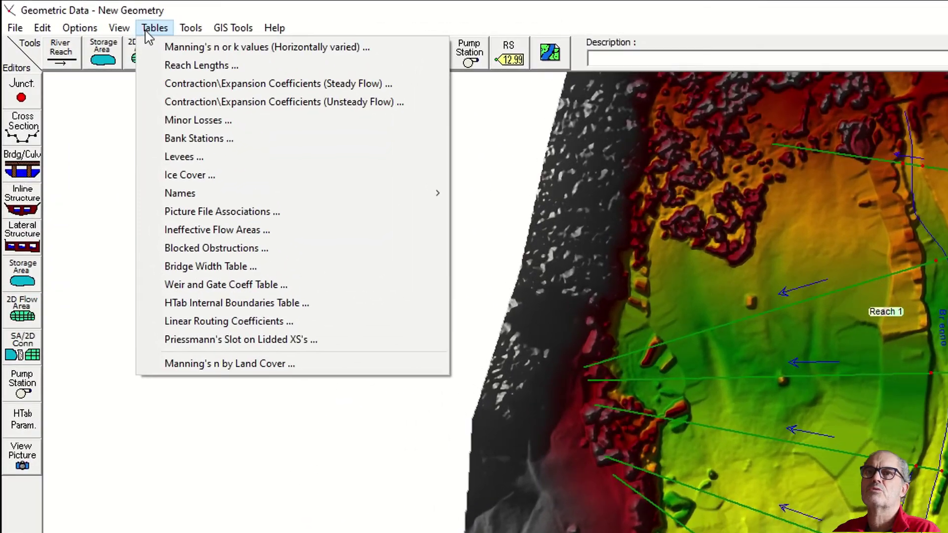
key("Escape")
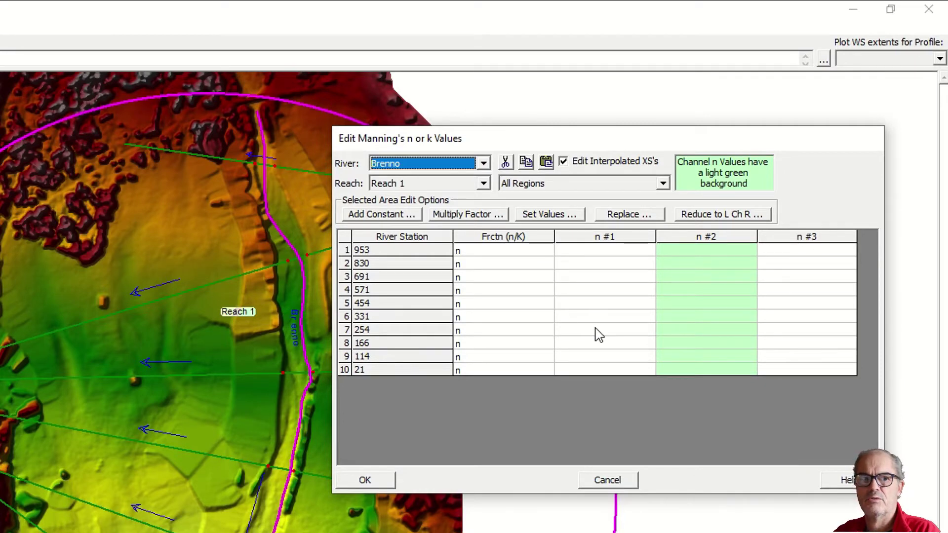
left_click(552, 188)
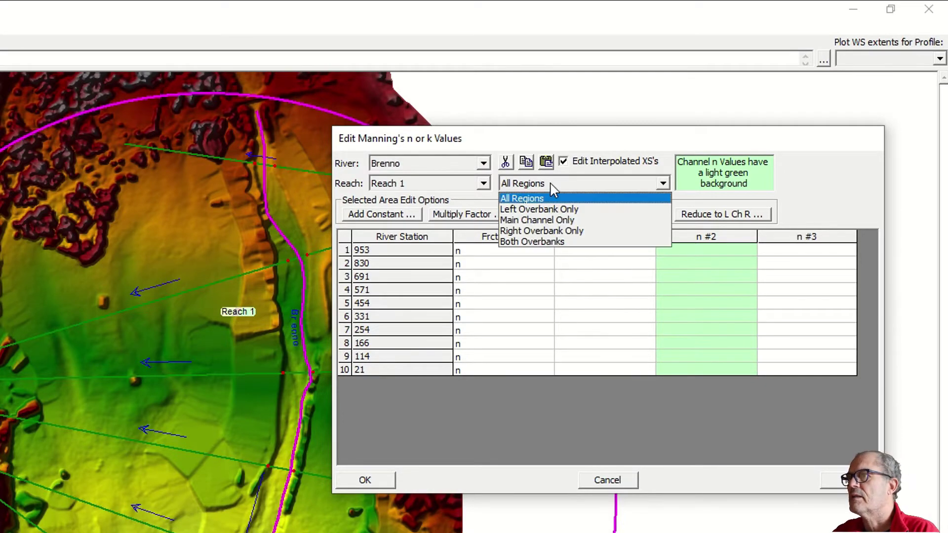
left_click(537, 219)
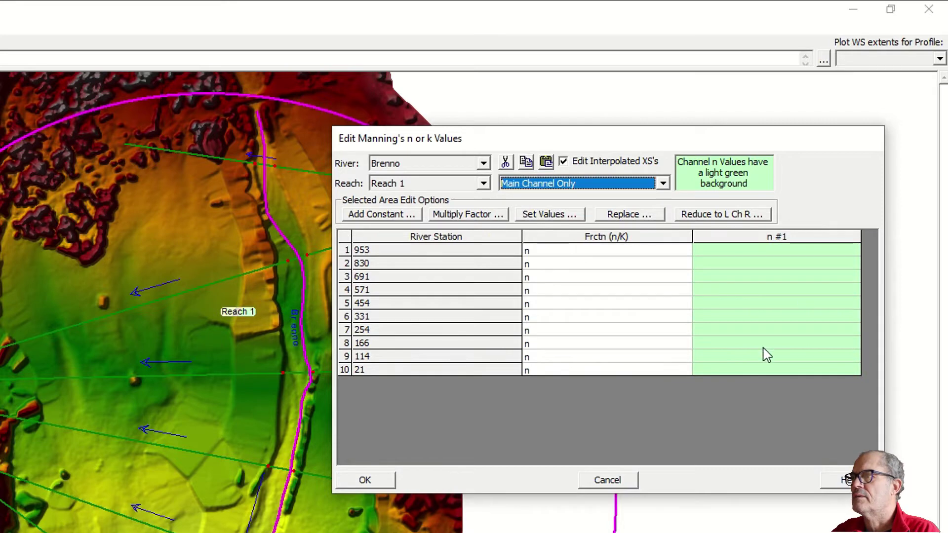
left_click(753, 369)
type("0")
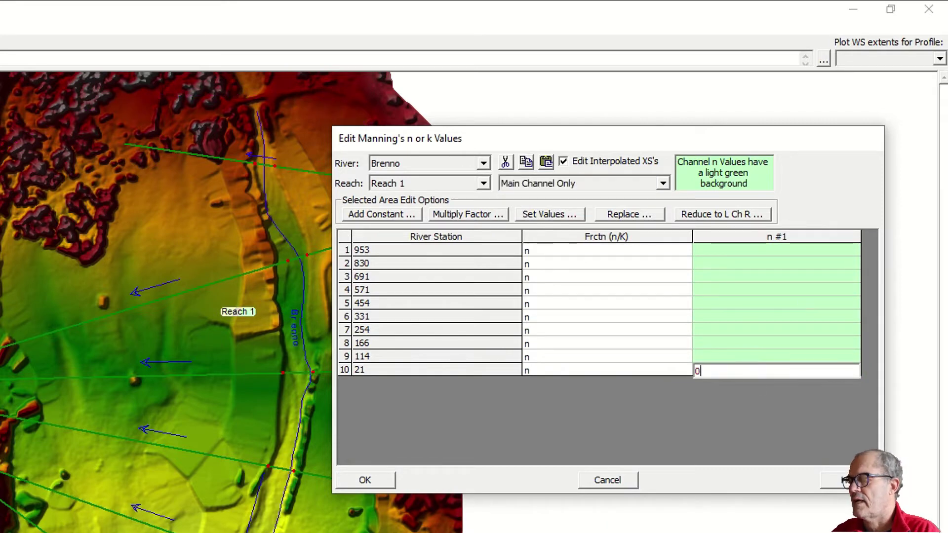
type(".035")
left_click_drag(736, 370, 726, 271)
key("Up")
type("0.035")
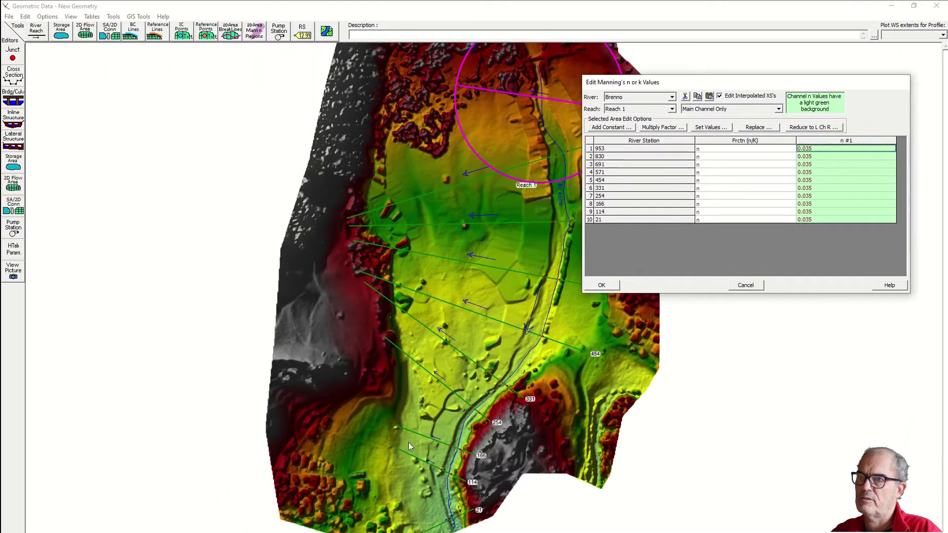
Set right-overbank Manning's n to 0.035 at stations 21 and 114, checking the orthophoto.
left_click(711, 109)
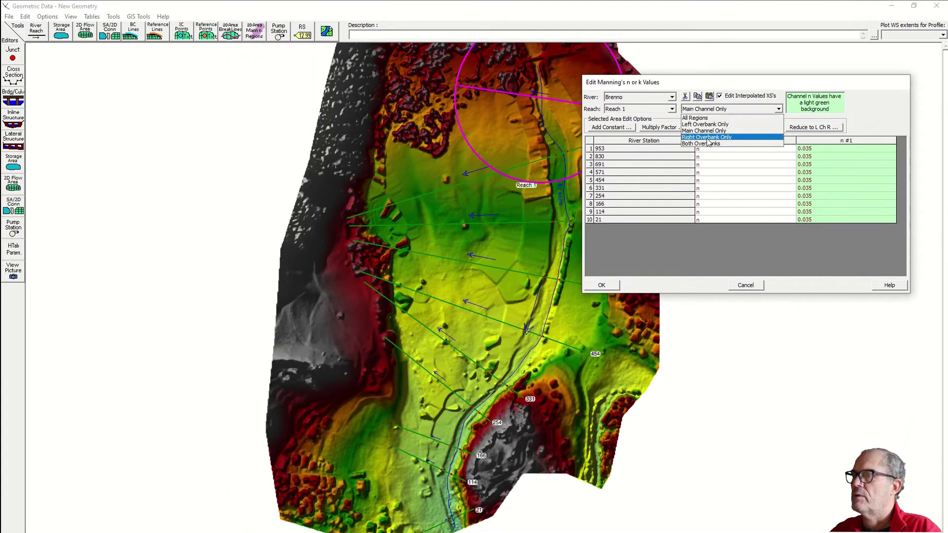
left_click(708, 141)
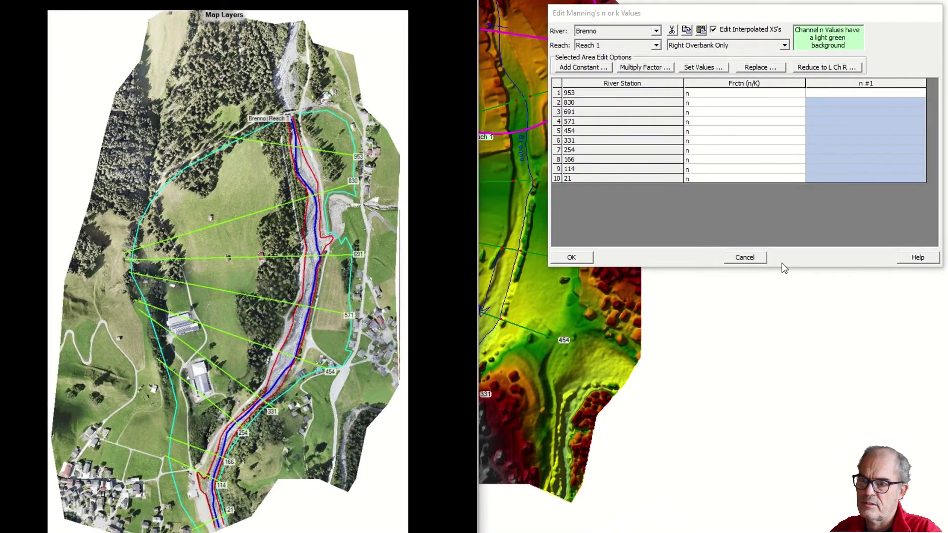
left_click(827, 175)
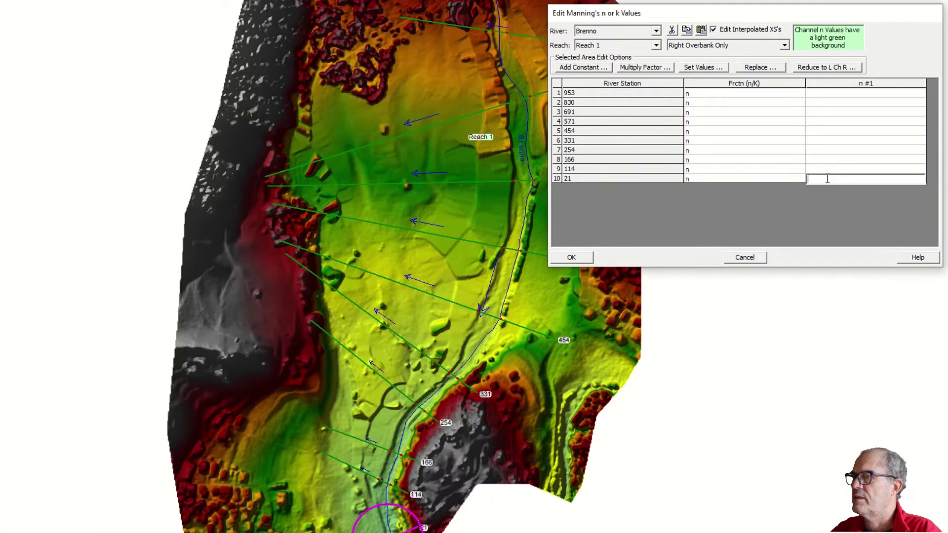
left_click(834, 170)
key("Delete")
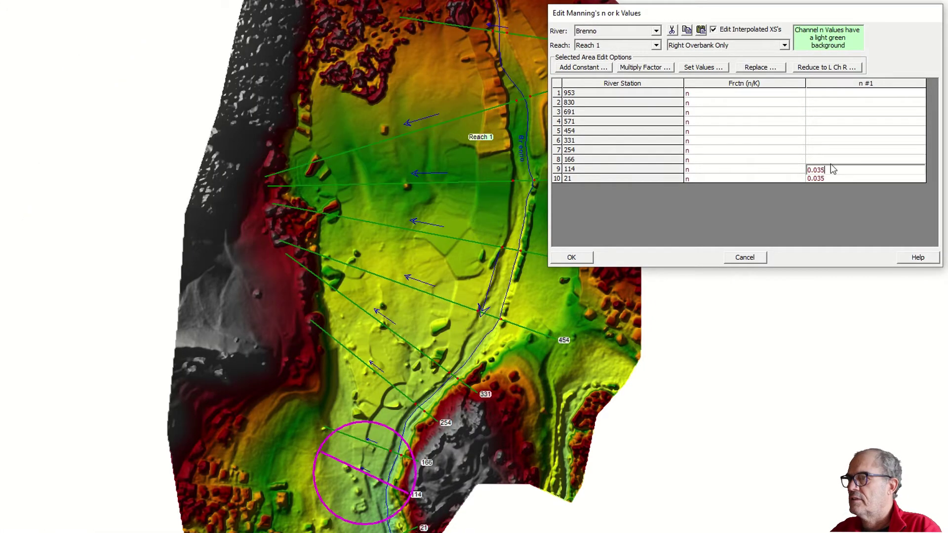
key("Up")
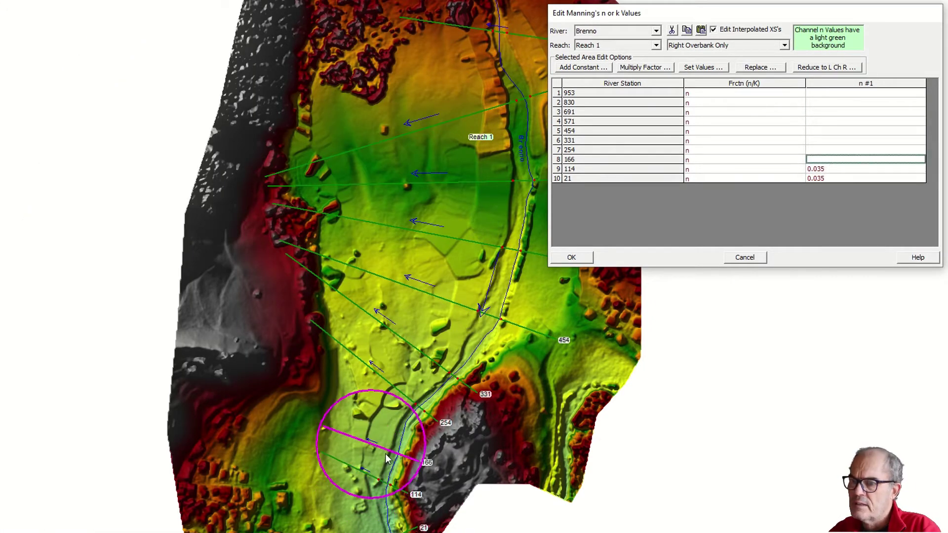
key("alt+Tab")
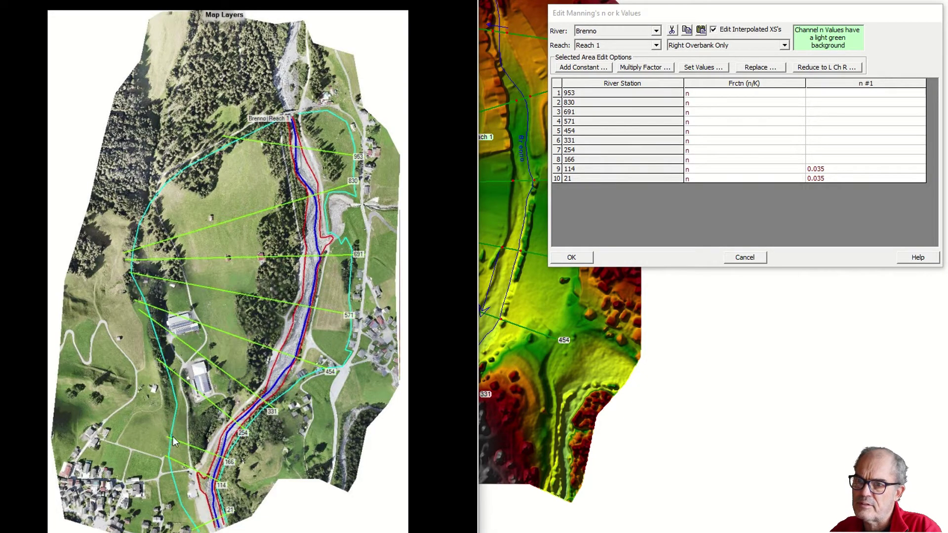
left_click(832, 161)
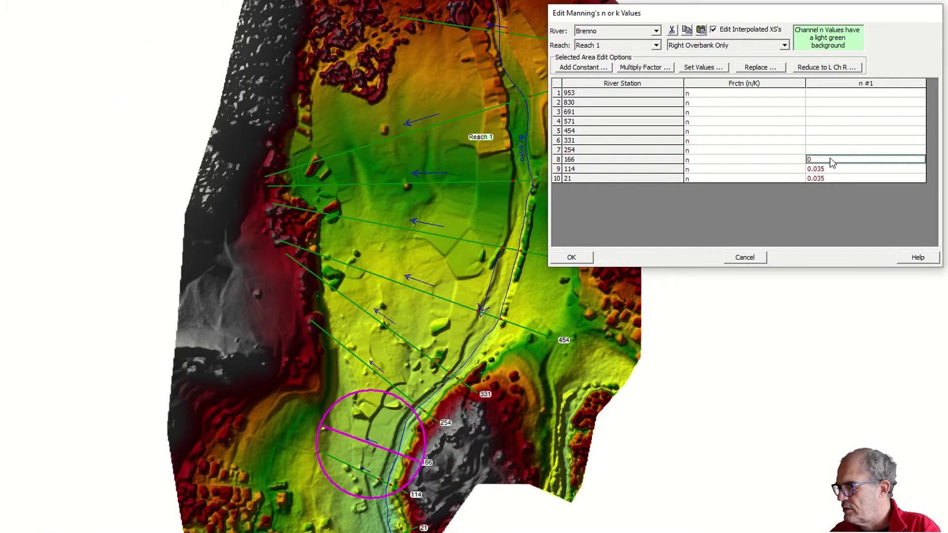
left_click(870, 151)
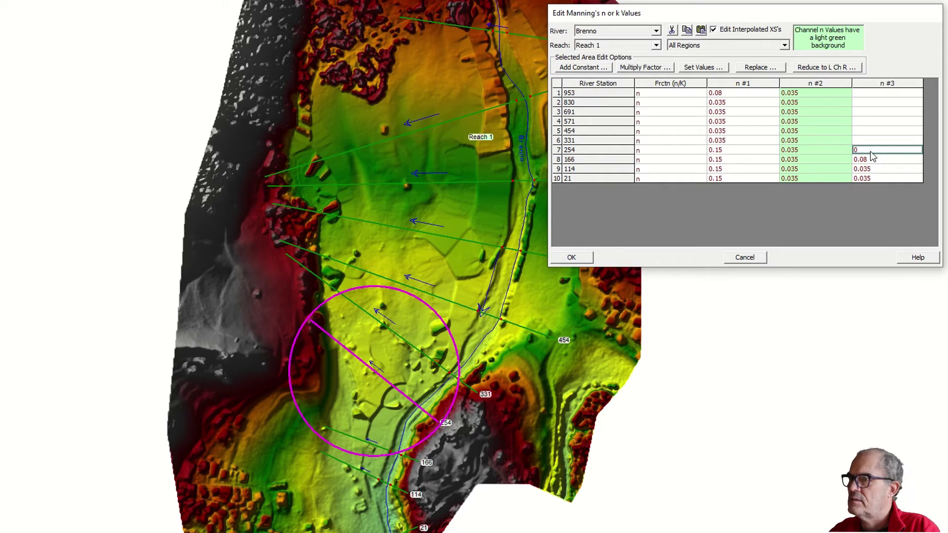
Enter right-overbank n upward: 0.05 at 254, 0.035 at 331/454/830, 0.06 at 571/691.
key("Up")
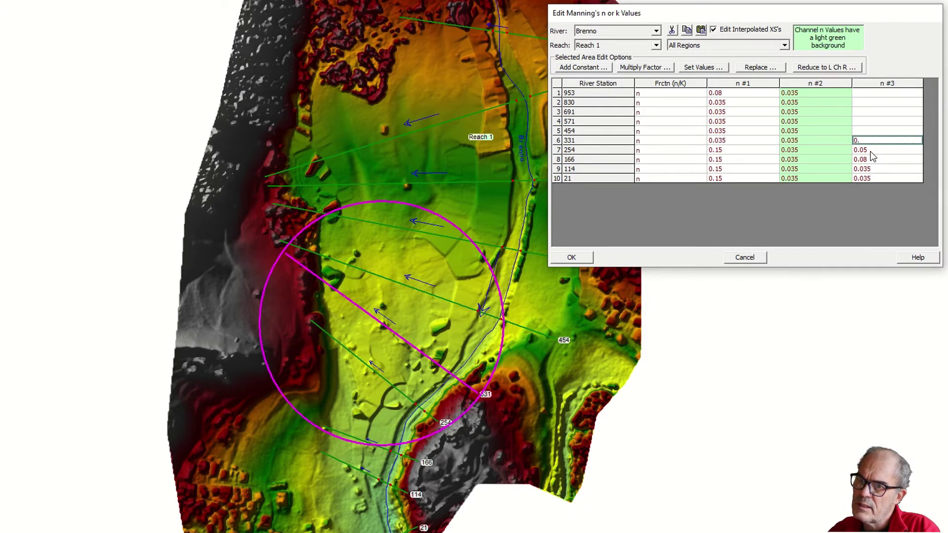
key("Up")
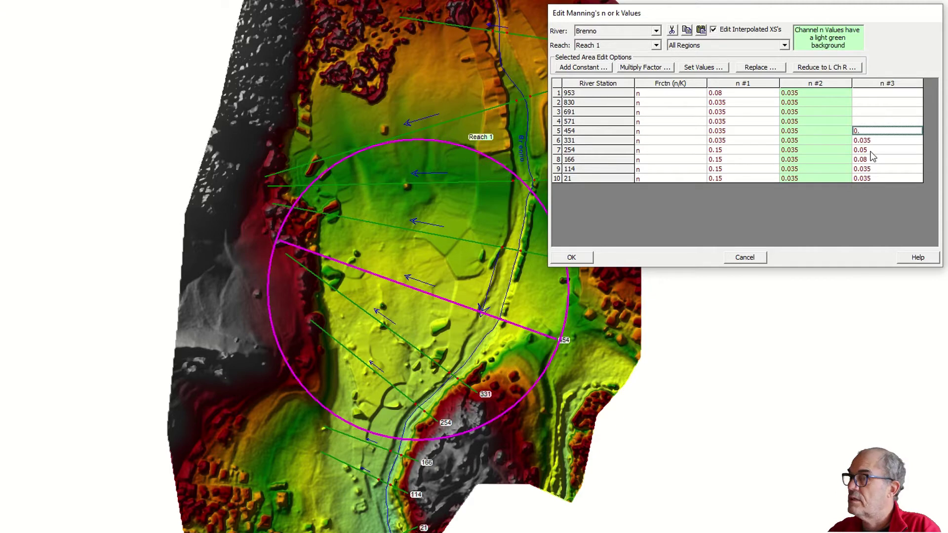
key("Up")
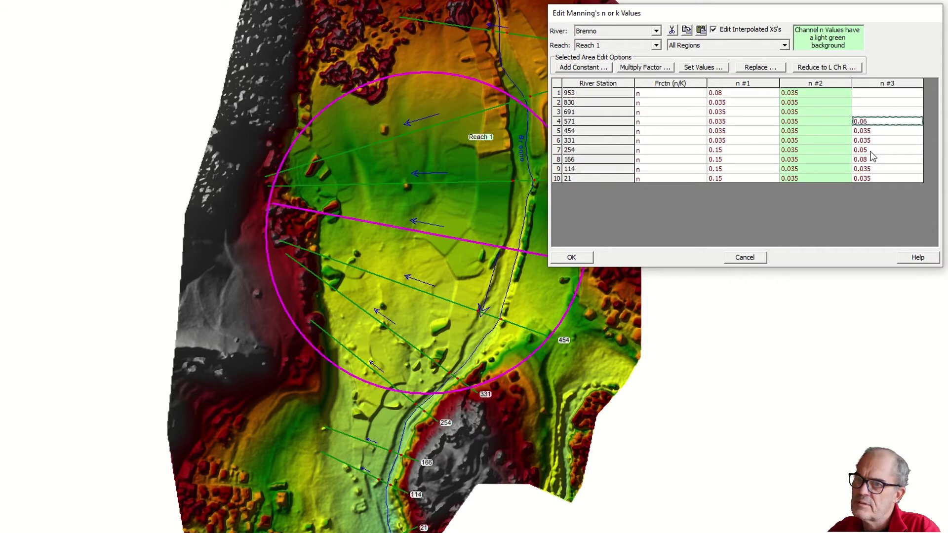
key("Up")
type("0")
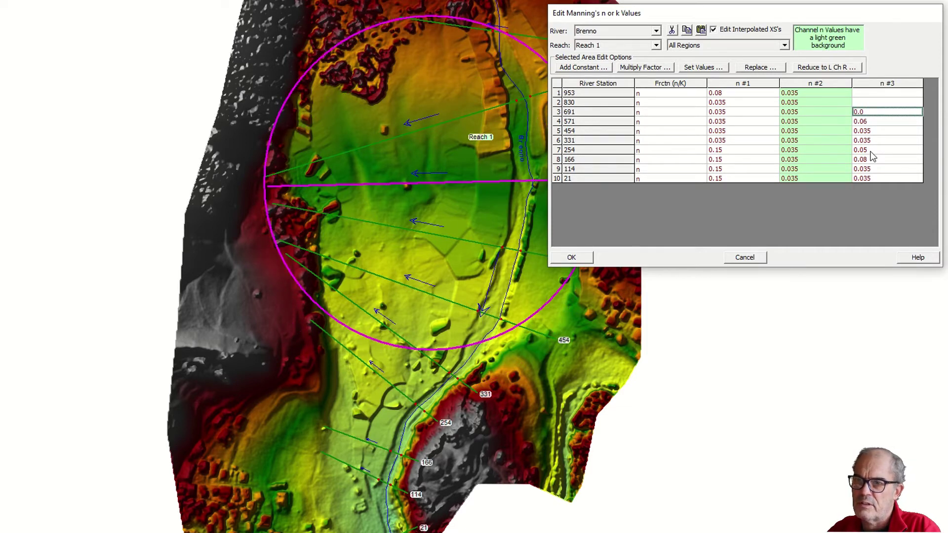
key("Up")
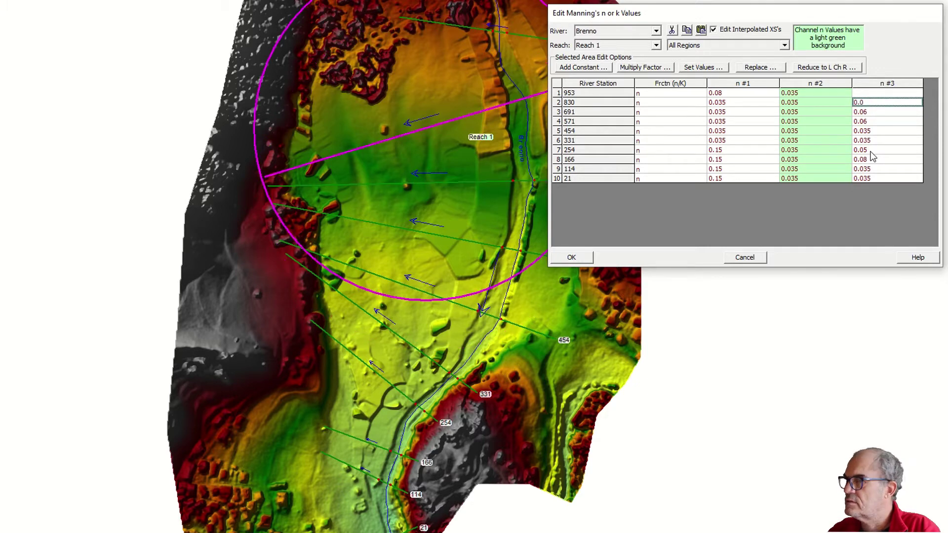
key("Up")
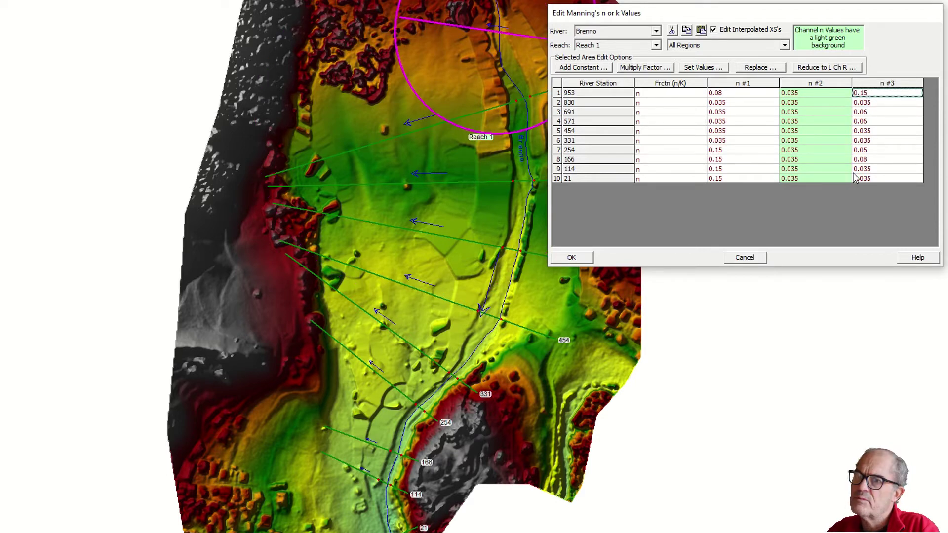
Confirm 0.15 right-overbank n at 953, then set left-overbank n 0.15 for stations 21–254.
key("Tab")
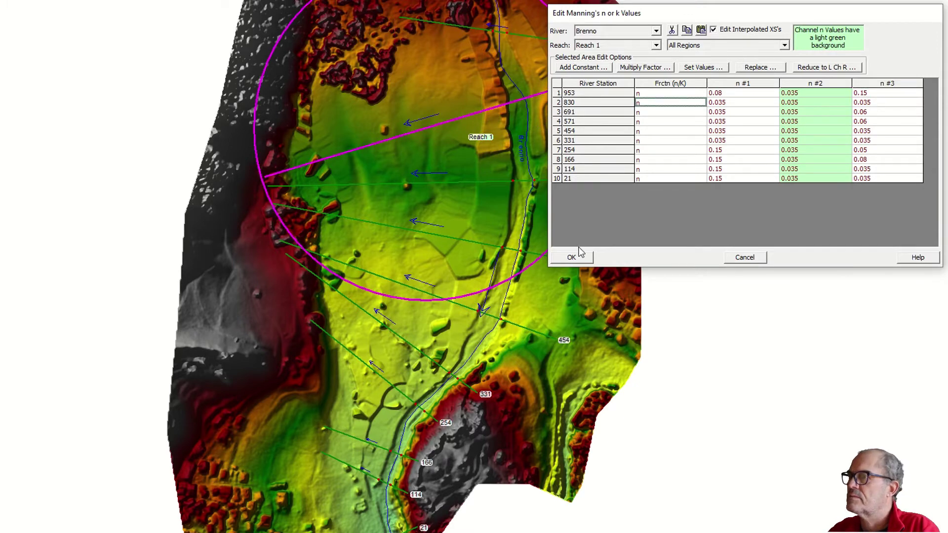
left_click(784, 45)
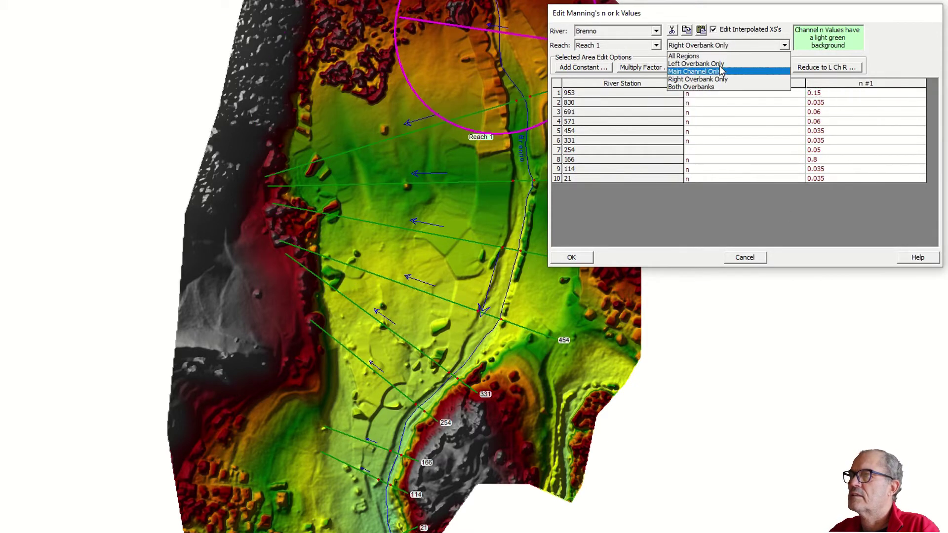
left_click(701, 59)
left_click(860, 178)
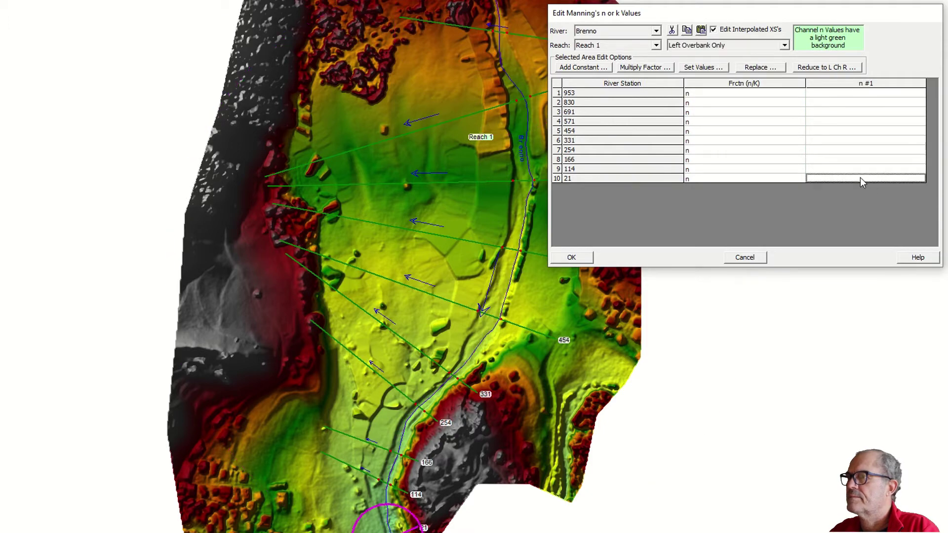
left_click(472, 421)
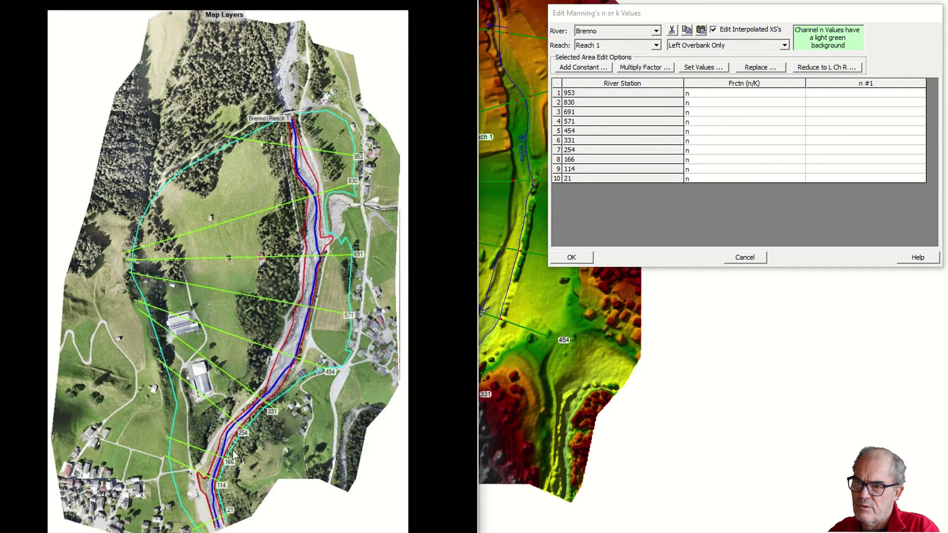
left_click(821, 179)
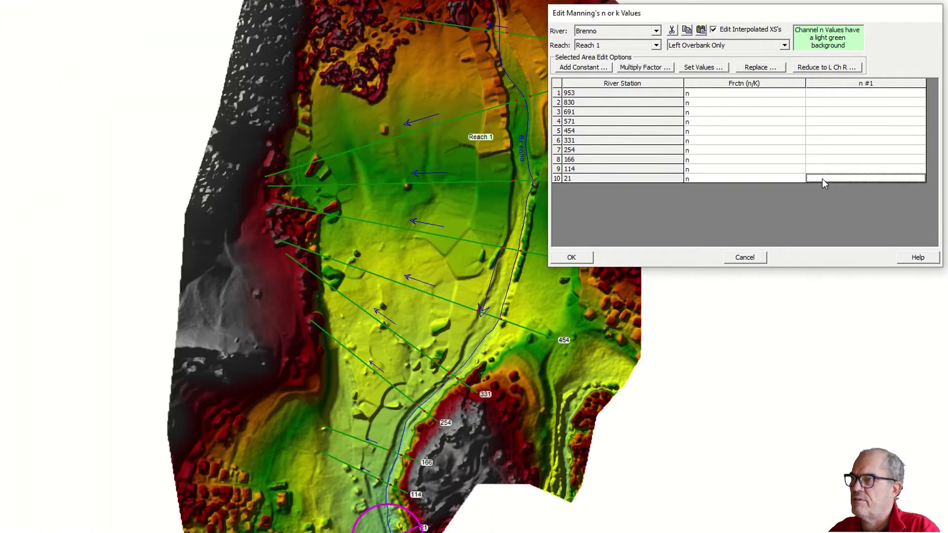
type("0.15")
key("Up")
type("0.15")
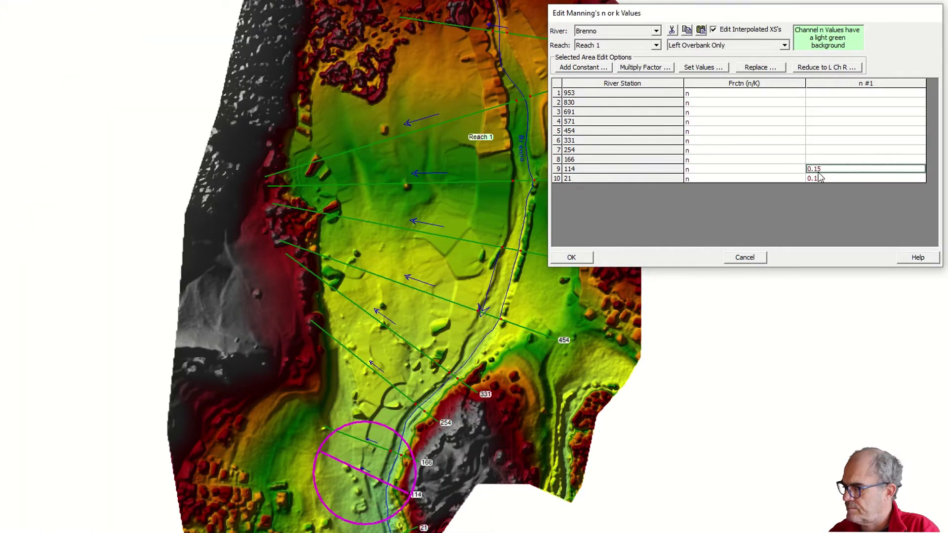
key("Up")
type("0.15")
key("Up")
type("0.15")
Paste left-overbank n 0.035 into stations 331–830, set 0.08 at 953, and accept the table.
key("alt+Tab")
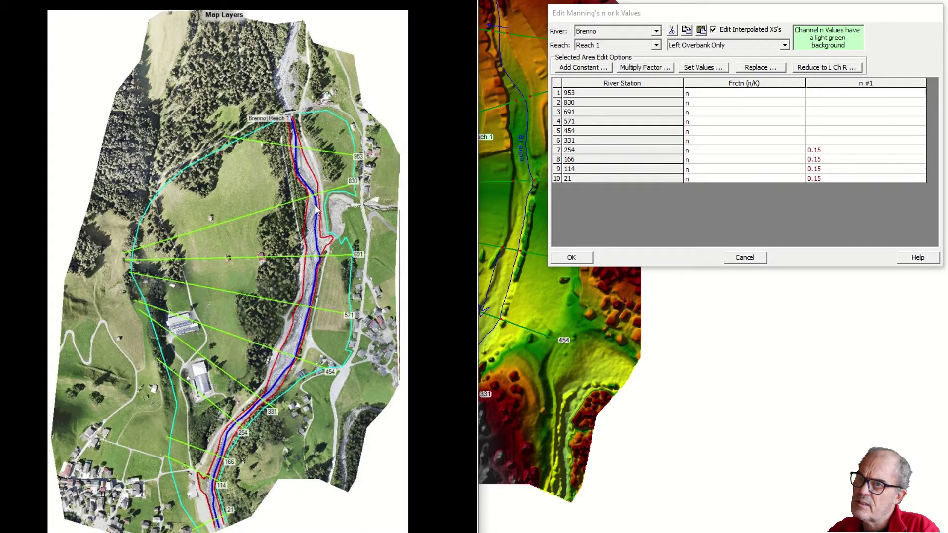
left_click(877, 143)
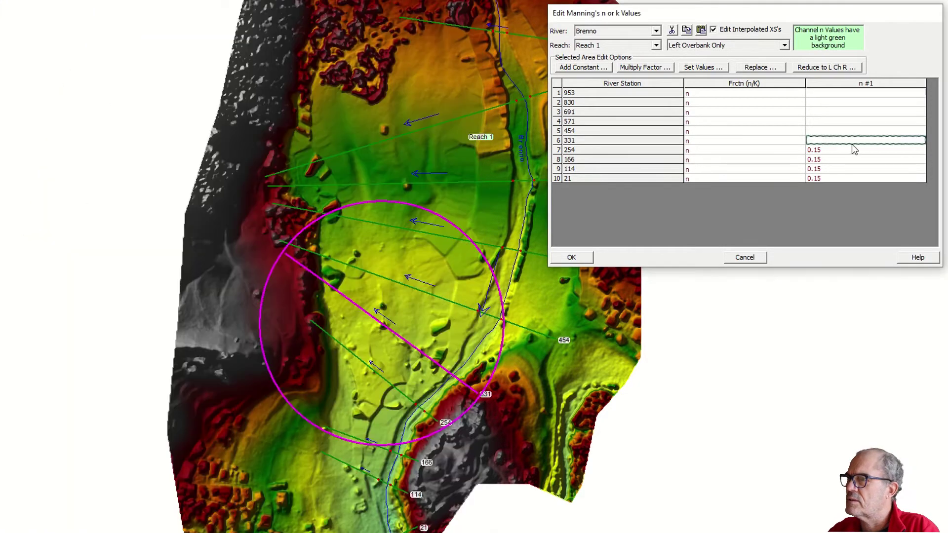
type("0.035")
left_click(848, 131)
left_click_drag(848, 132, 839, 113)
type("0.035 0.035 0.035")
left_click(834, 106)
type("0.035")
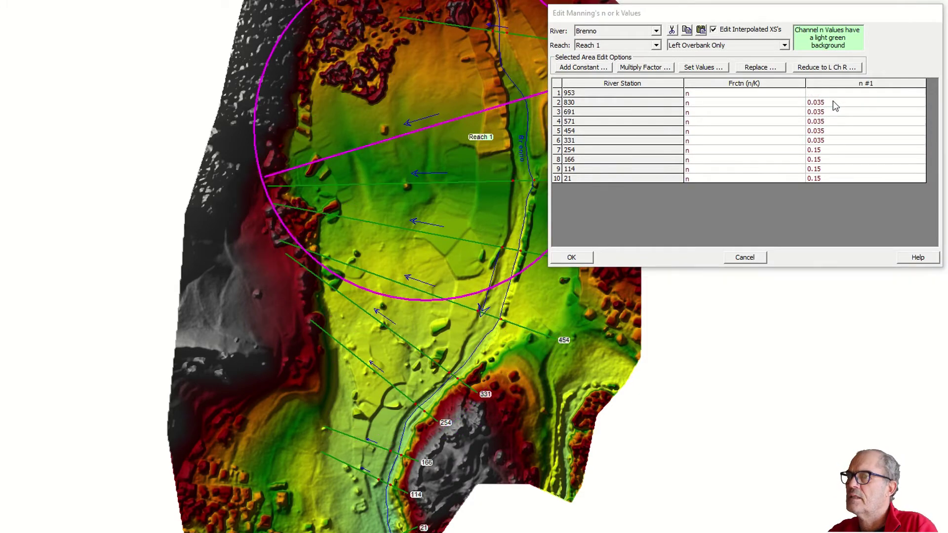
key("alt+Tab")
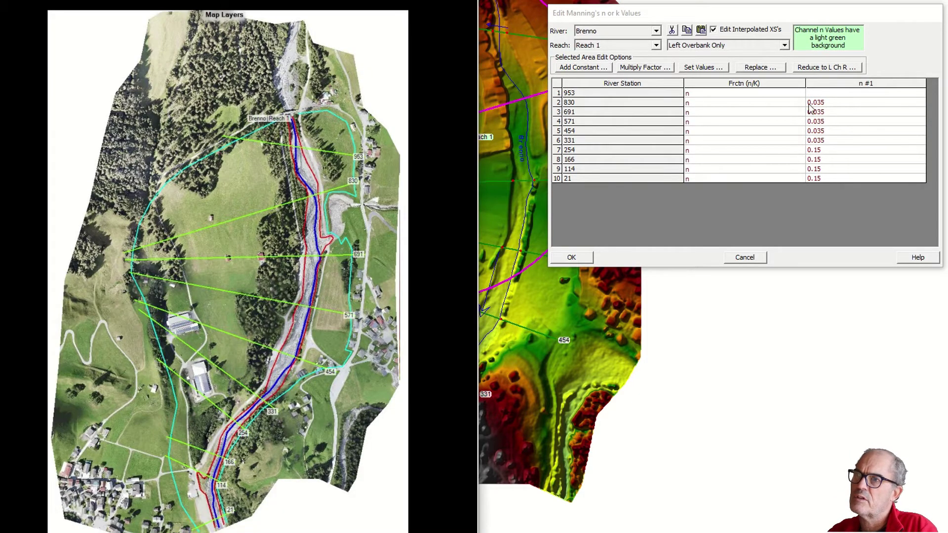
left_click(820, 95)
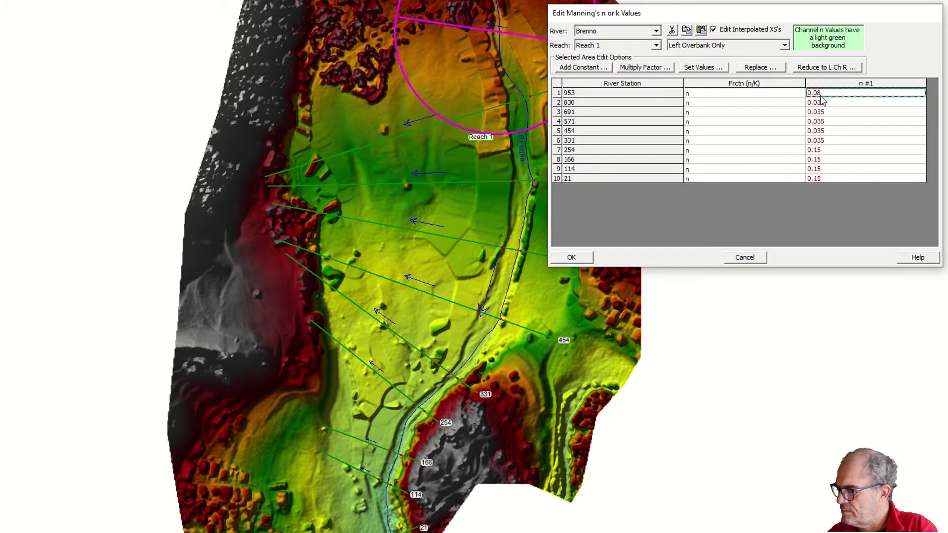
left_click(584, 261)
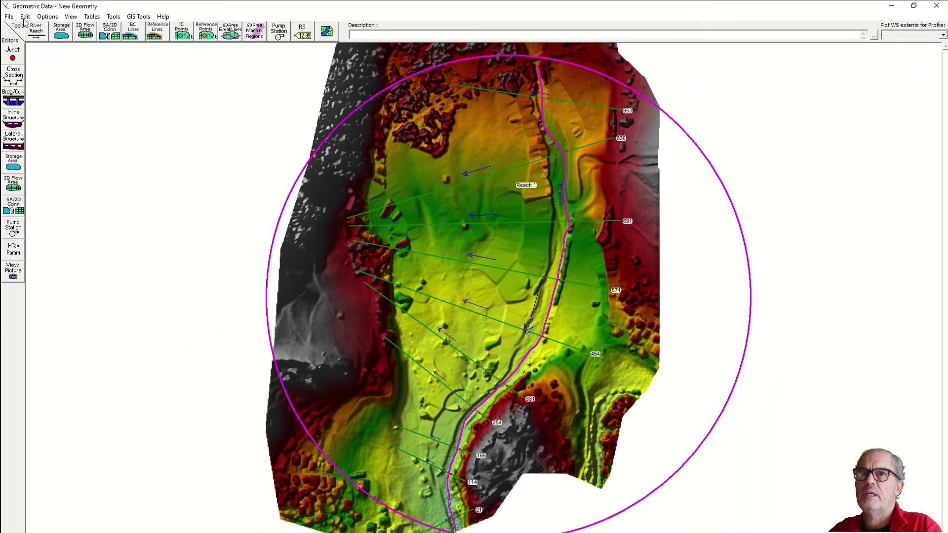
Save the geometry data, close the geometry editor, and select boundary station 953 in Unsteady Flow Data.
left_click(9, 17)
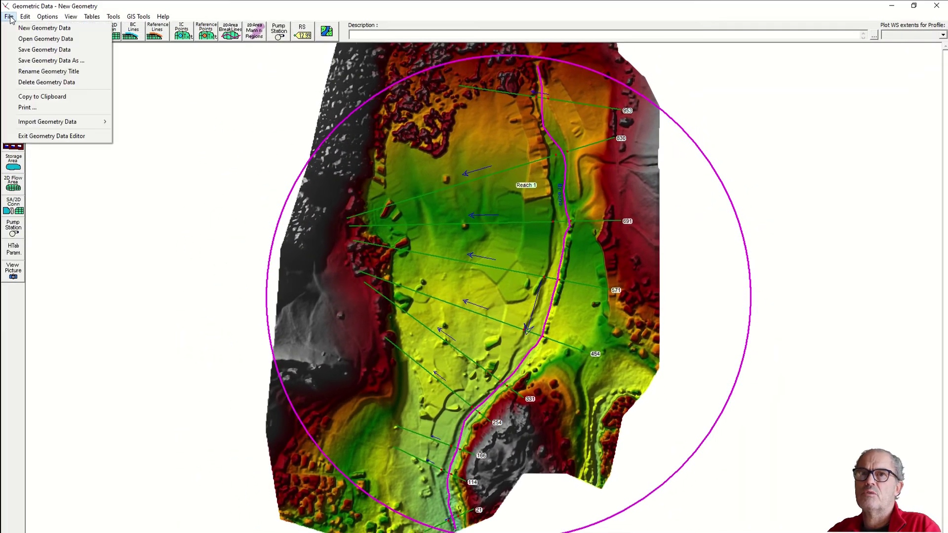
left_click(15, 51)
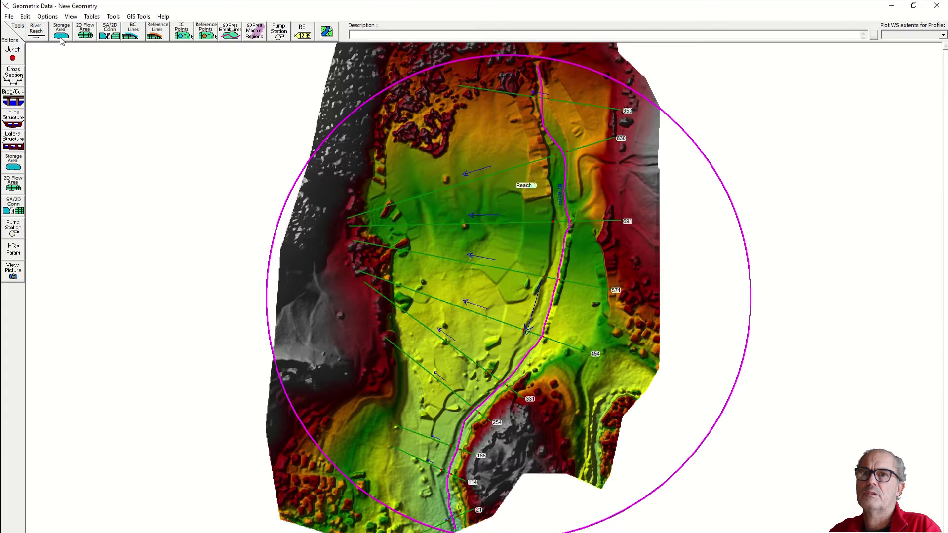
left_click(936, 5)
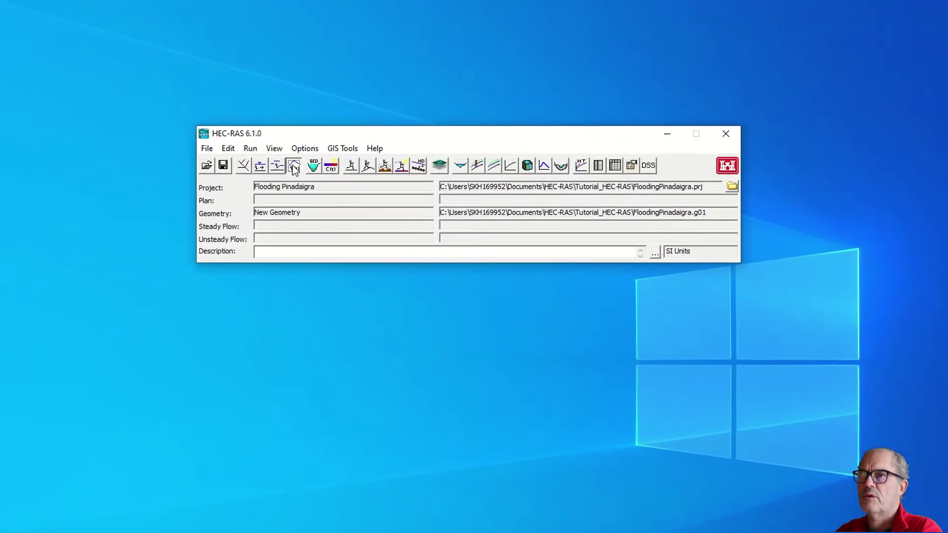
left_click(264, 184)
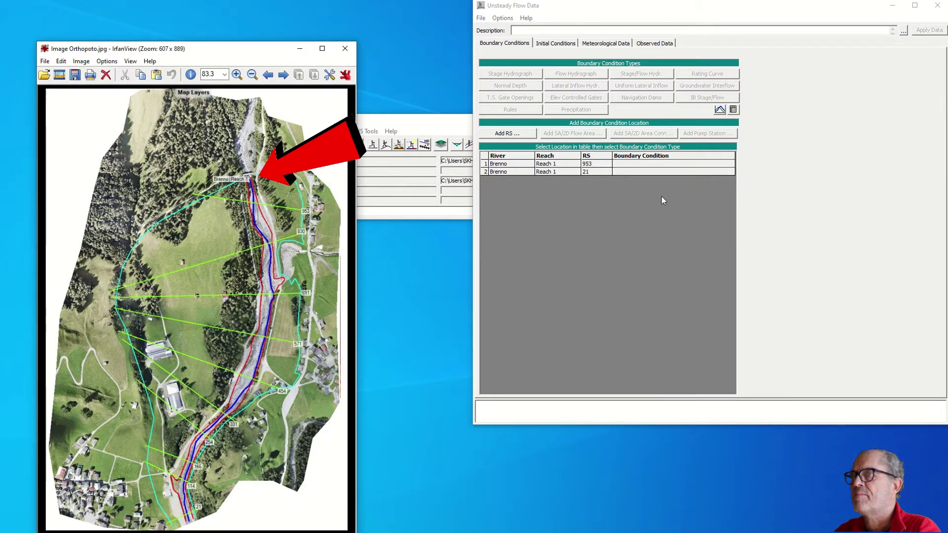
left_click(635, 165)
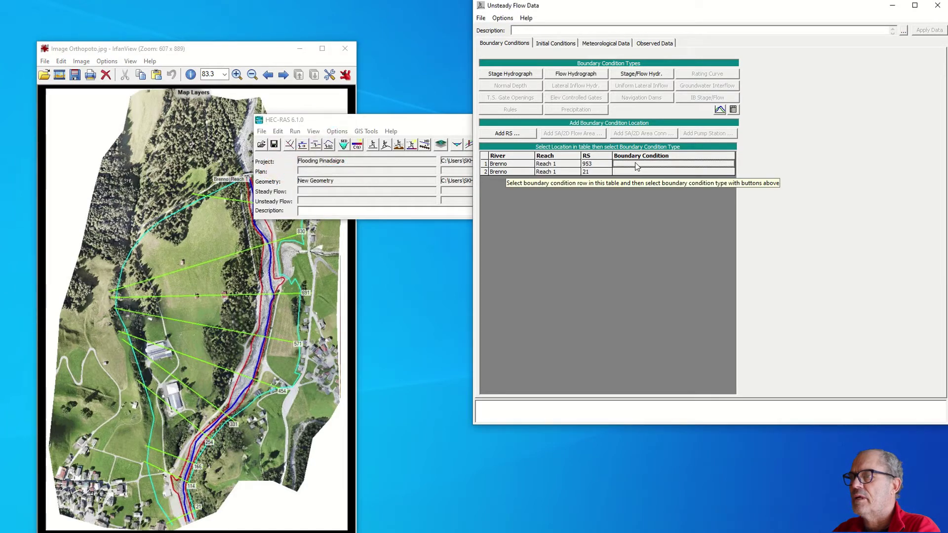
Make station 953 a Flow Hydrograph and paste the spreadsheet's column E flow values (m3/s).
left_click(576, 75)
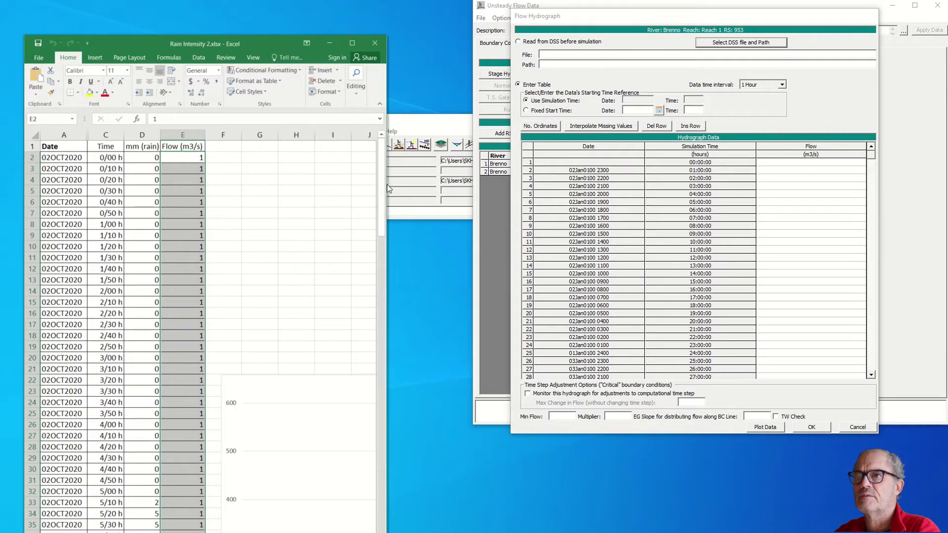
left_click_drag(193, 155, 183, 502)
key("ctrl+c")
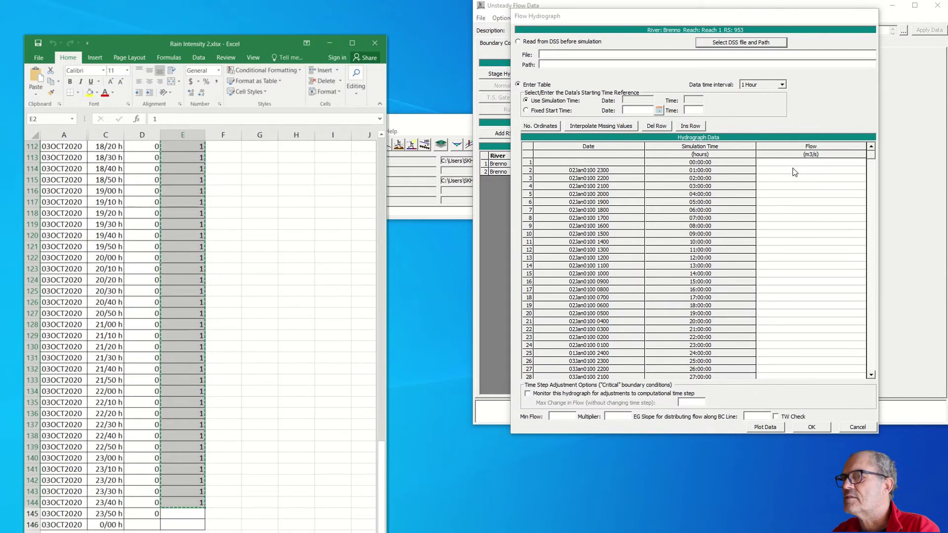
left_click(795, 170)
key("ctrl+v")
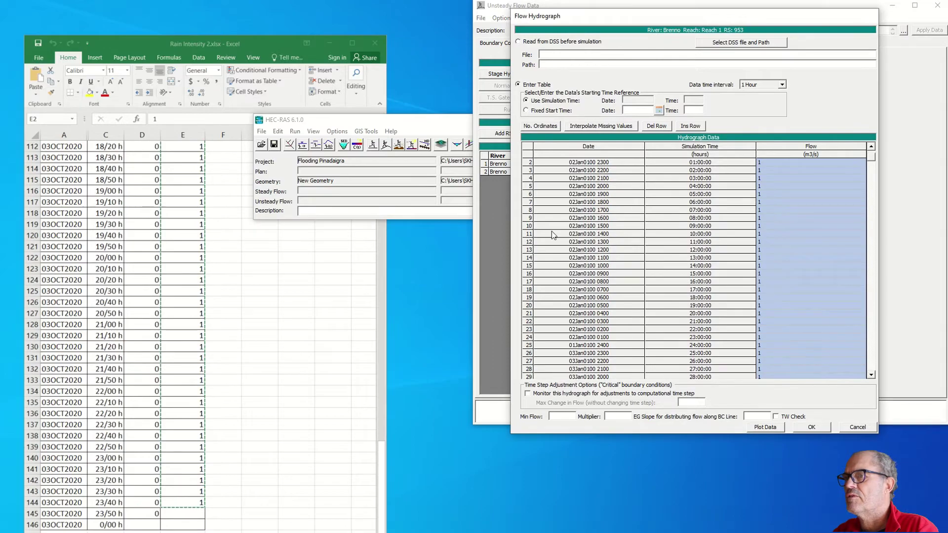
key("alt+Tab")
scroll(107, 168, "up", 20)
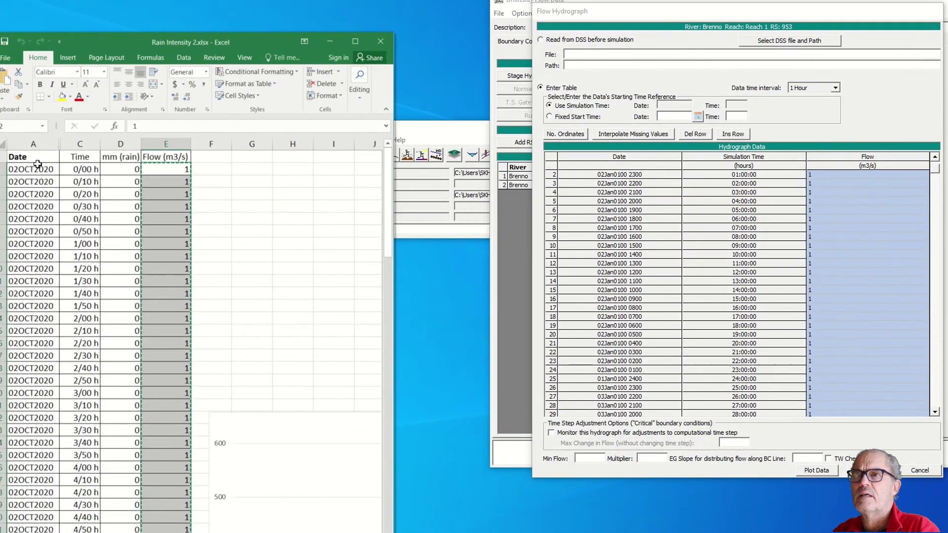
left_click(38, 165)
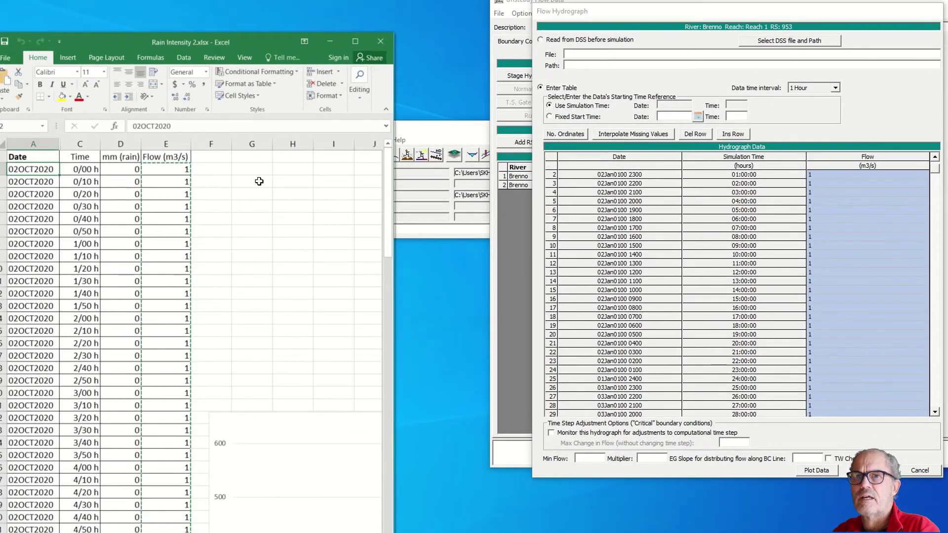
left_click(549, 117)
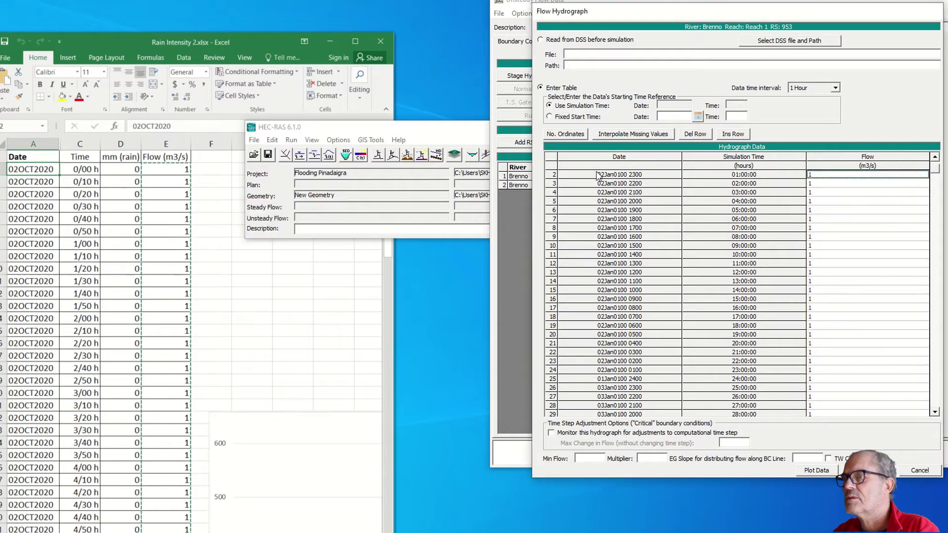
Set the hydrograph's fixed start time to 0000 with a 10 Minute interval, then plot it.
left_click(697, 116)
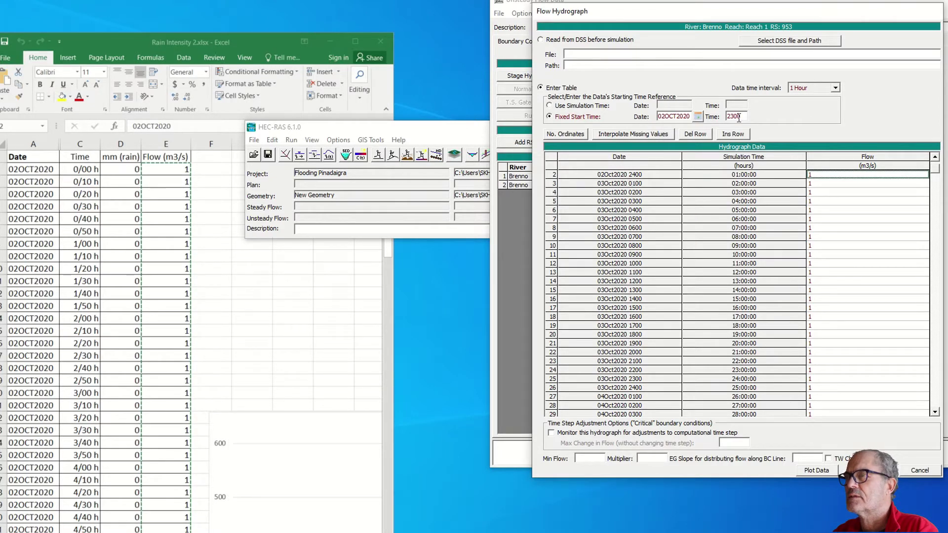
left_click_drag(740, 116, 725, 117)
type("0000")
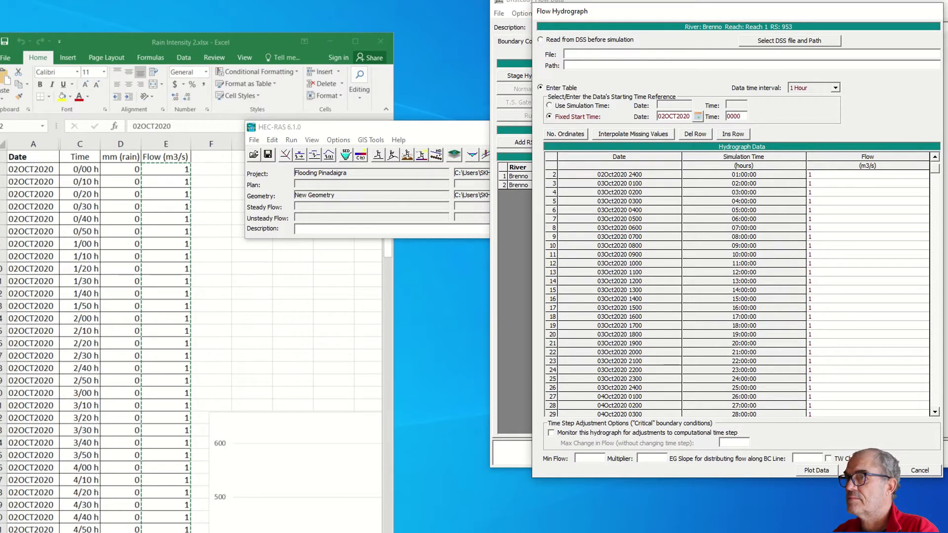
left_click(732, 196)
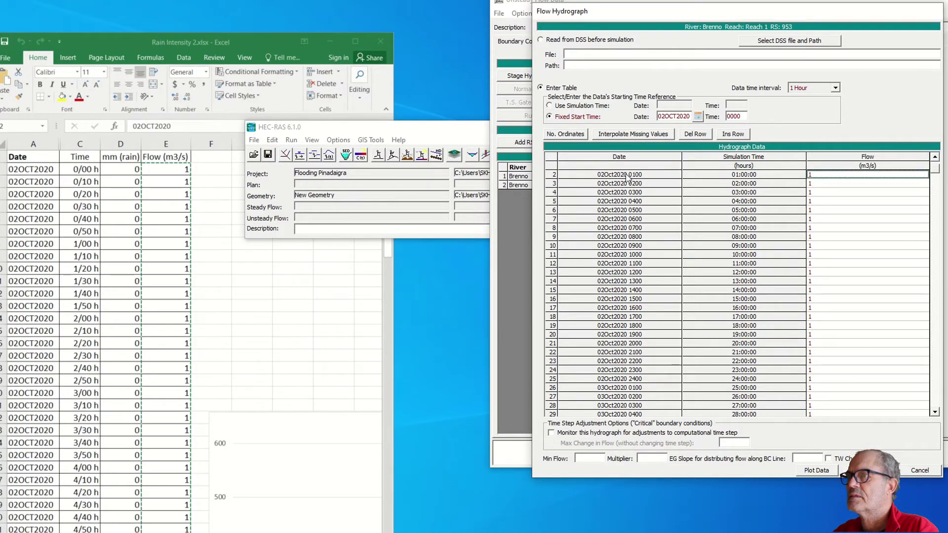
left_click(834, 88)
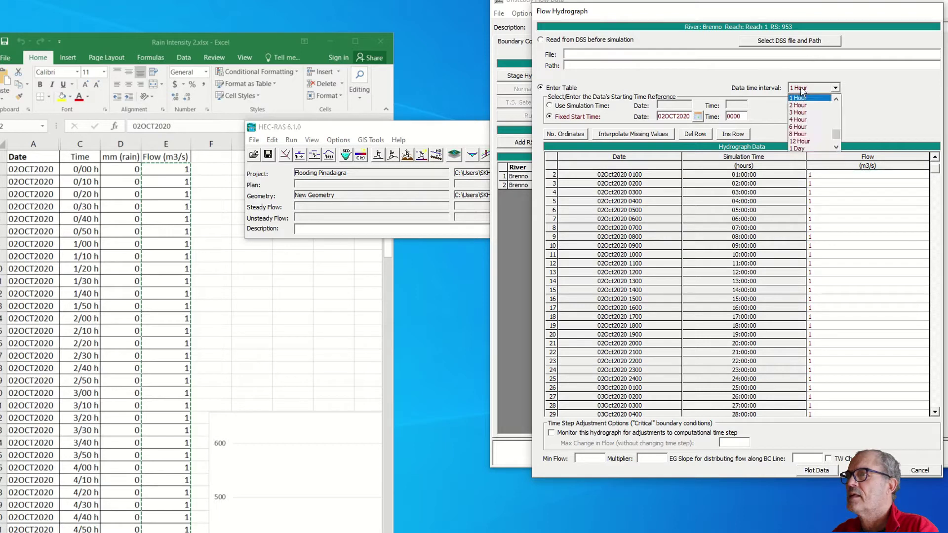
scroll(801, 92, "up", 7)
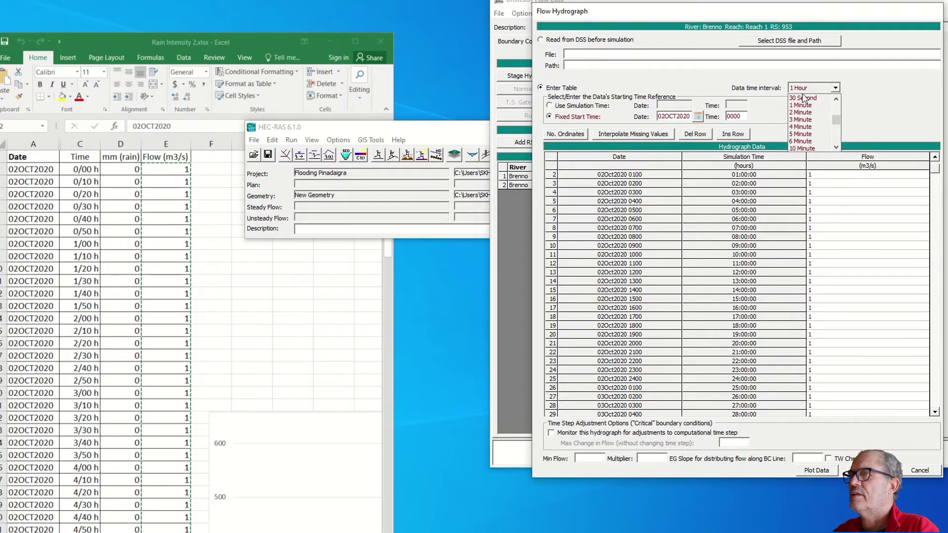
scroll(803, 98, "down", 5)
left_click(803, 98)
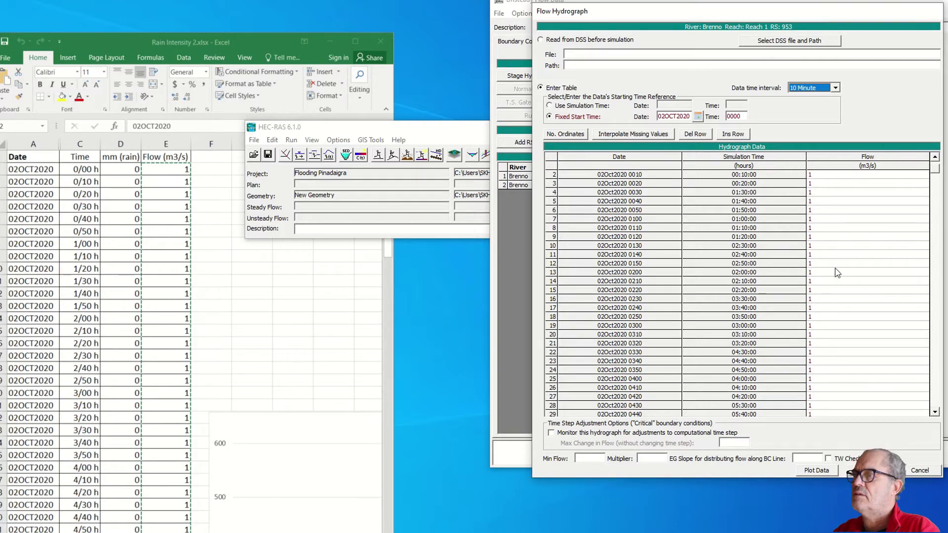
left_click_drag(936, 170, 940, 411)
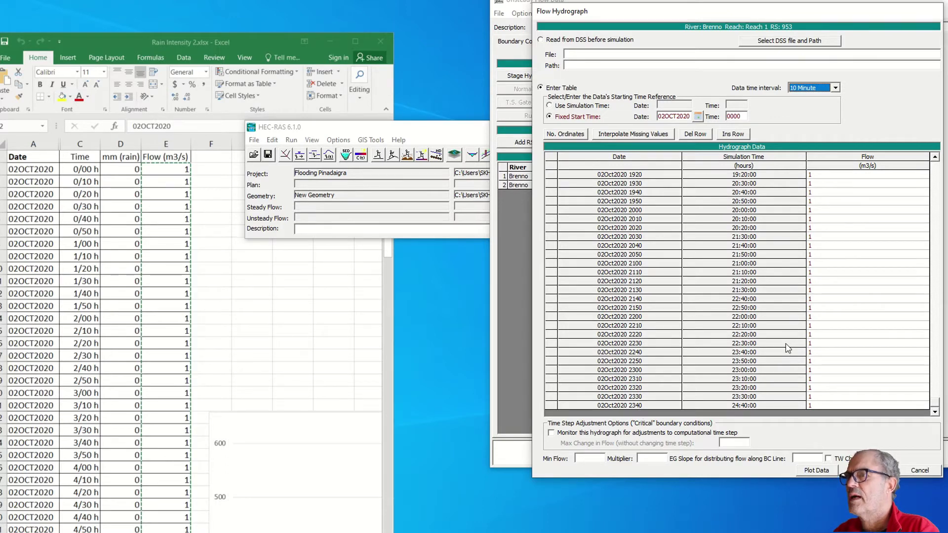
left_click(806, 471)
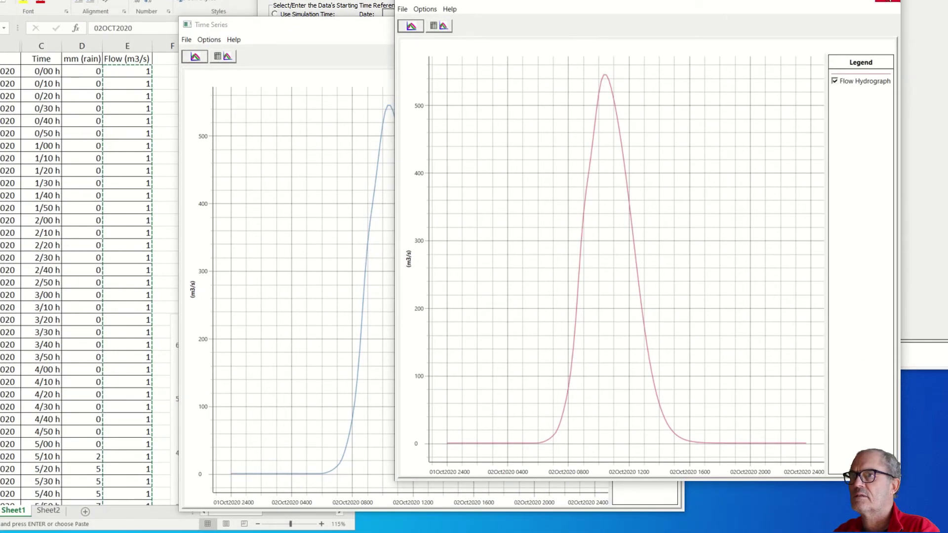
left_click(865, 2)
left_click_drag(546, 33, 797, 0)
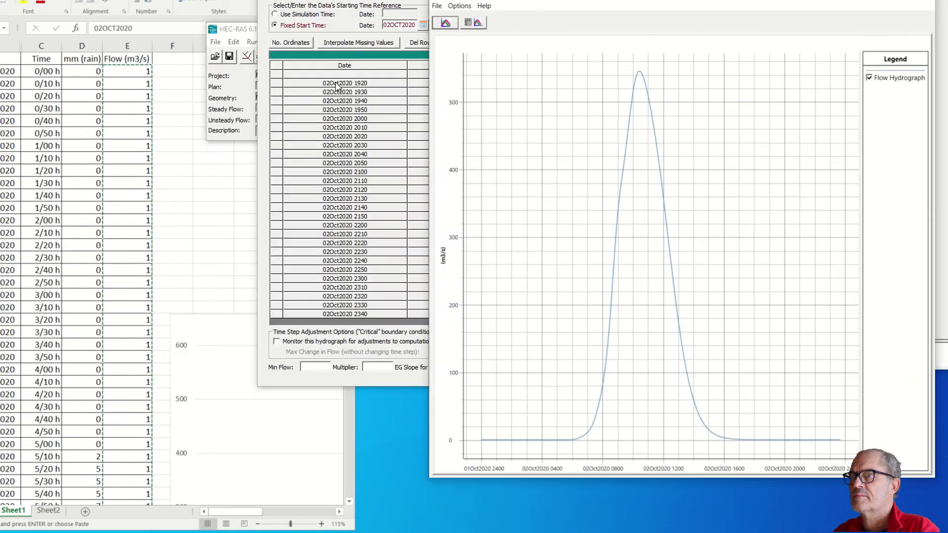
left_click(247, 200)
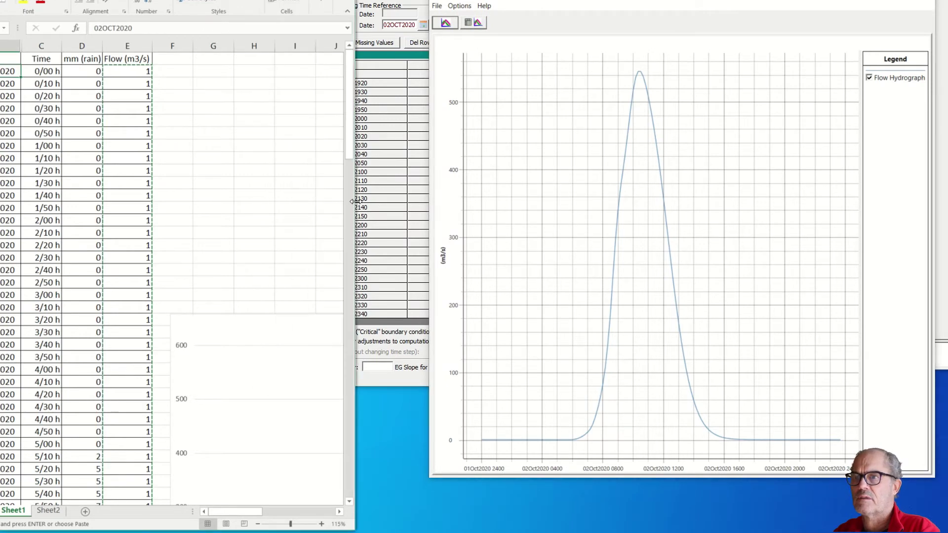
left_click_drag(354, 200, 560, 203)
scroll(265, 210, "down", 10)
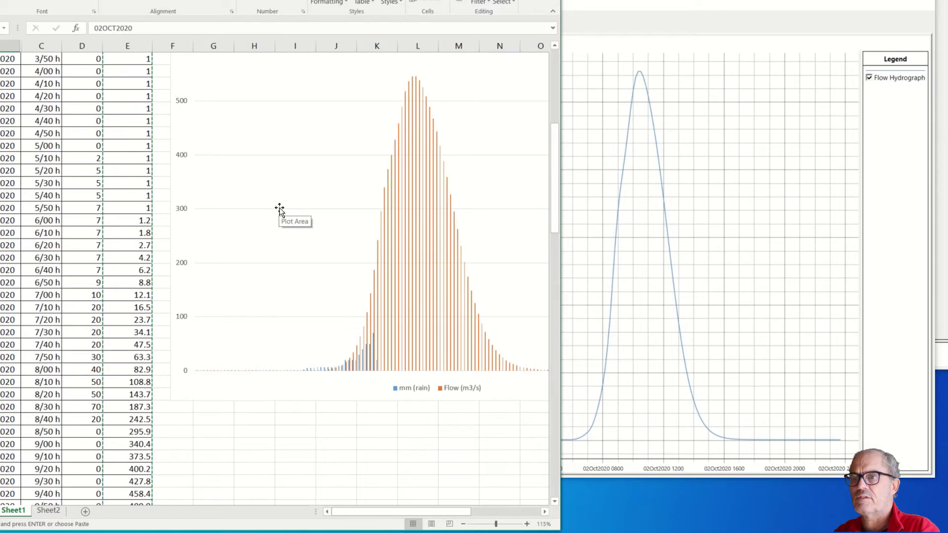
key("alt+Tab")
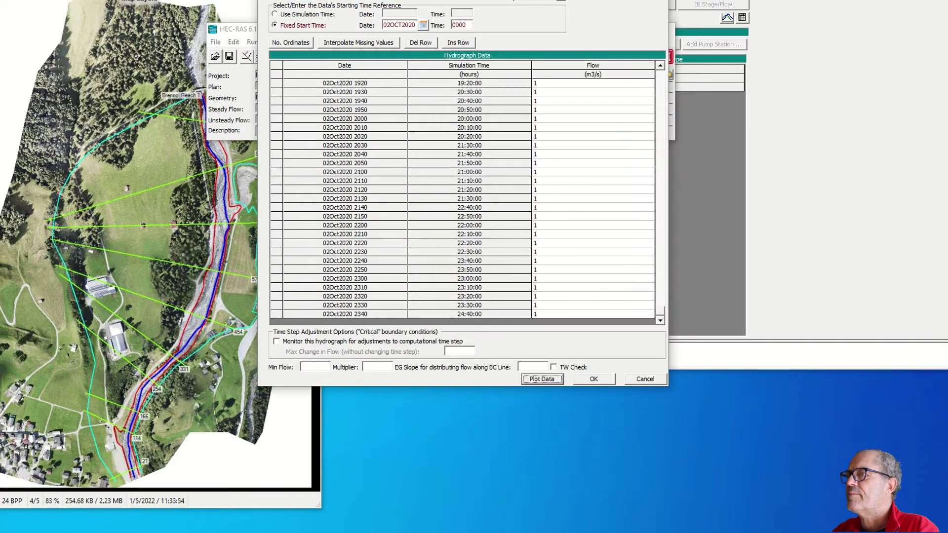
left_click(599, 380)
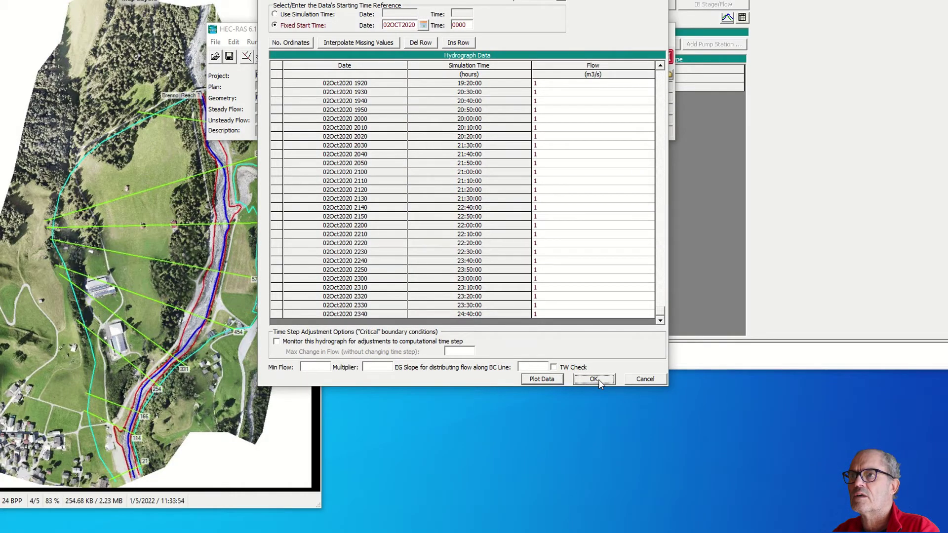
Confirm the RS 953 flow hydrograph, give RS 21 a Normal Depth boundary, and switch to Global Mapper Pro.
left_click(288, 57)
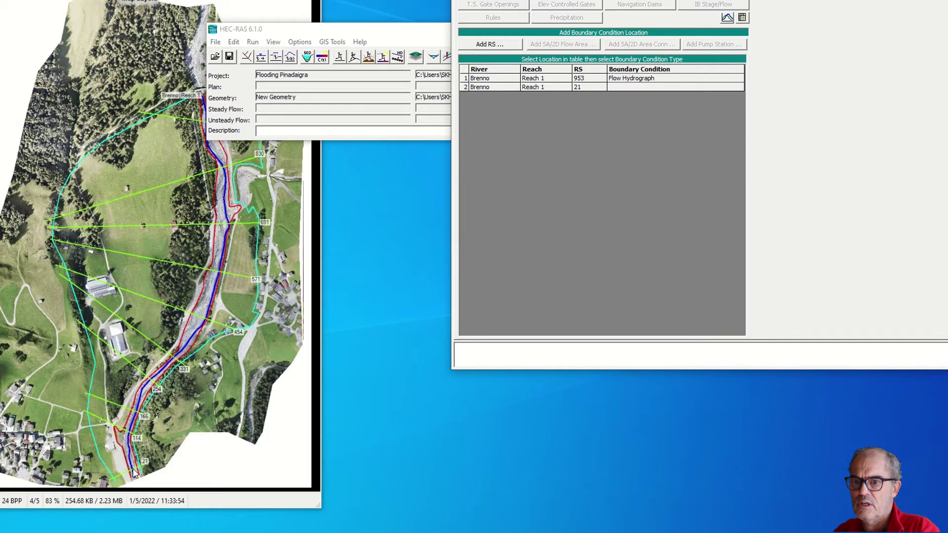
left_click(628, 88)
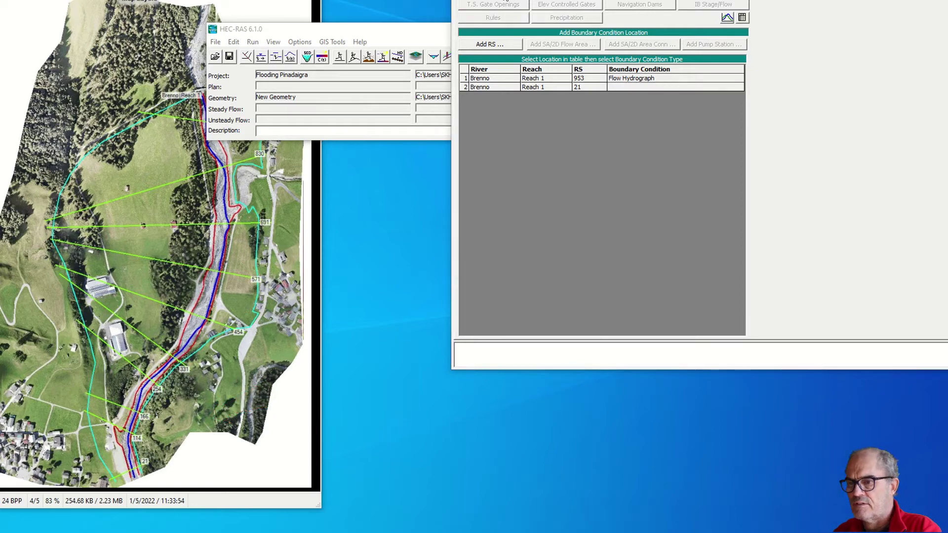
left_click(492, 0)
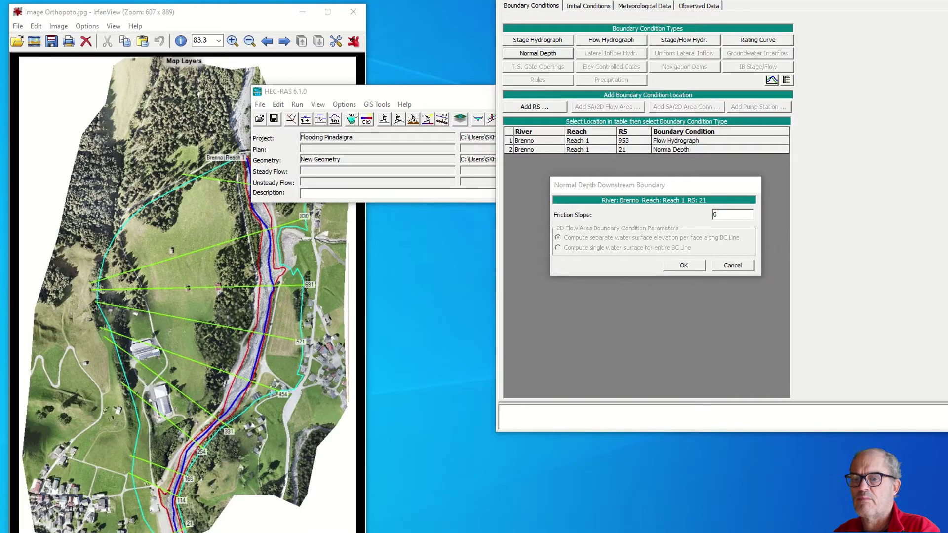
key("alt+Tab")
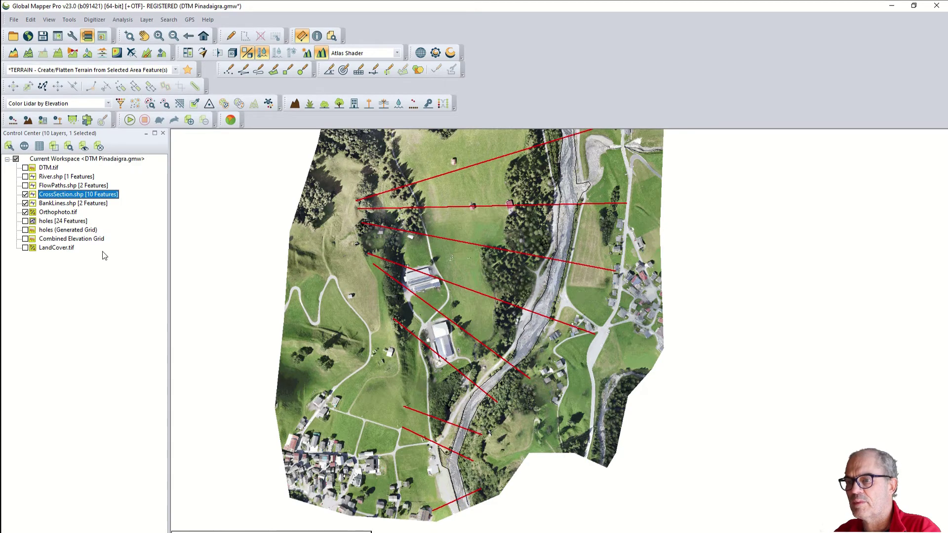
Turn on DTM.tif and profile a downstream river path, reading a slope of about -4.78%.
left_click(25, 168)
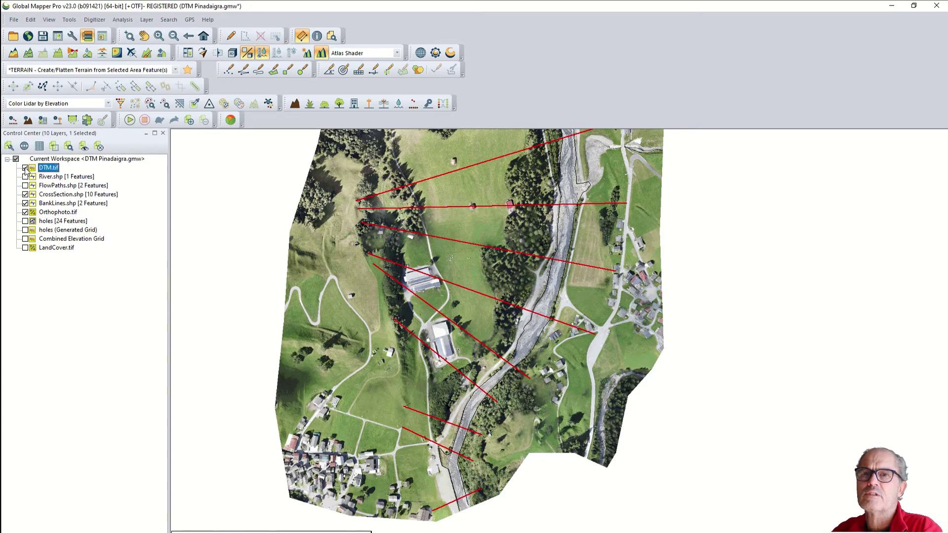
left_click(26, 168)
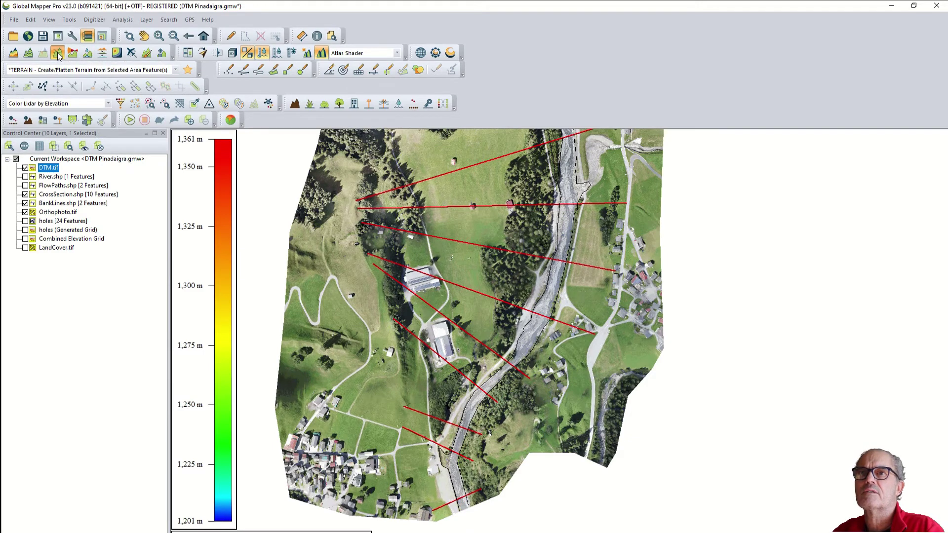
left_click(57, 54)
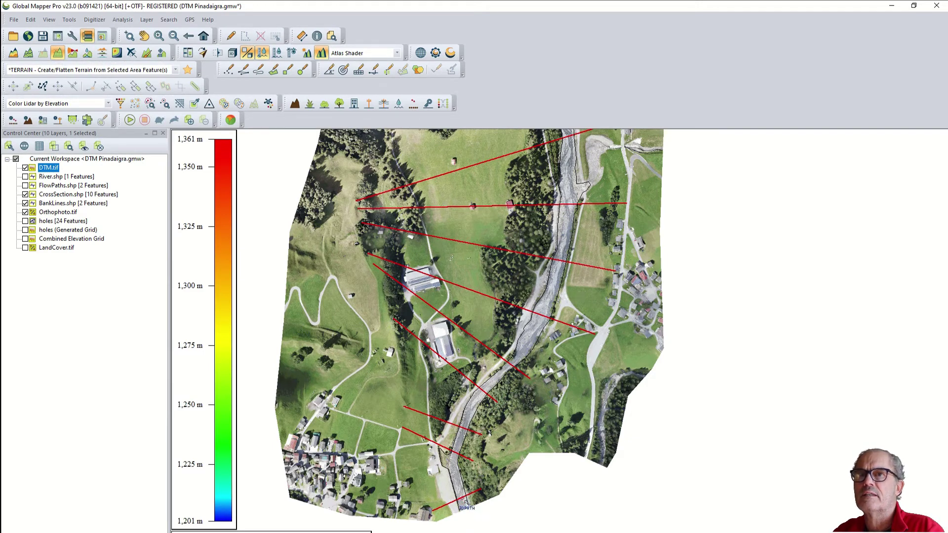
left_click(460, 493)
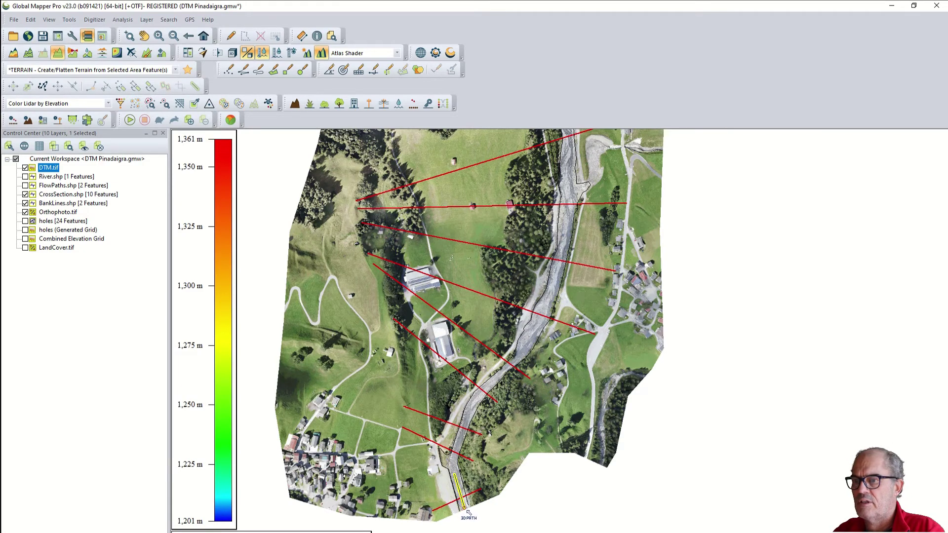
right_click(464, 510)
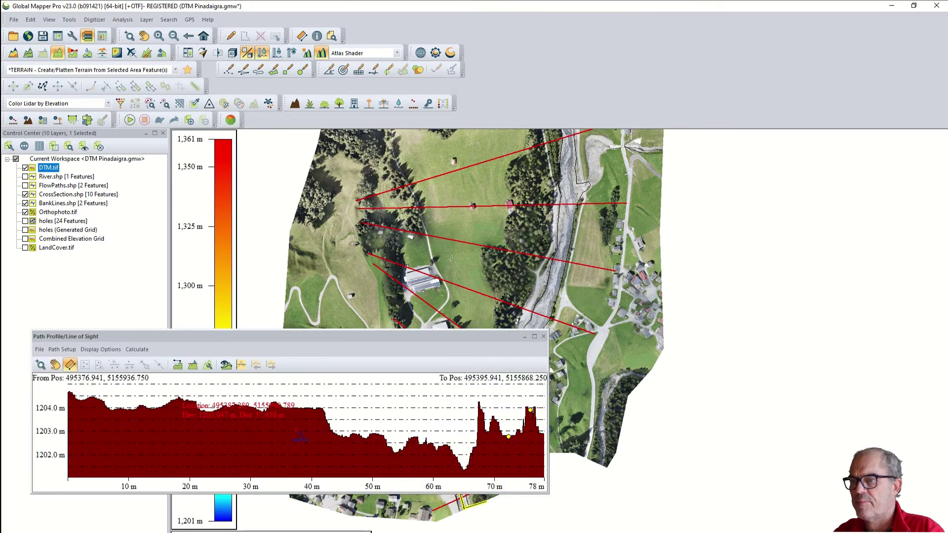
left_click_drag(69, 395, 464, 467)
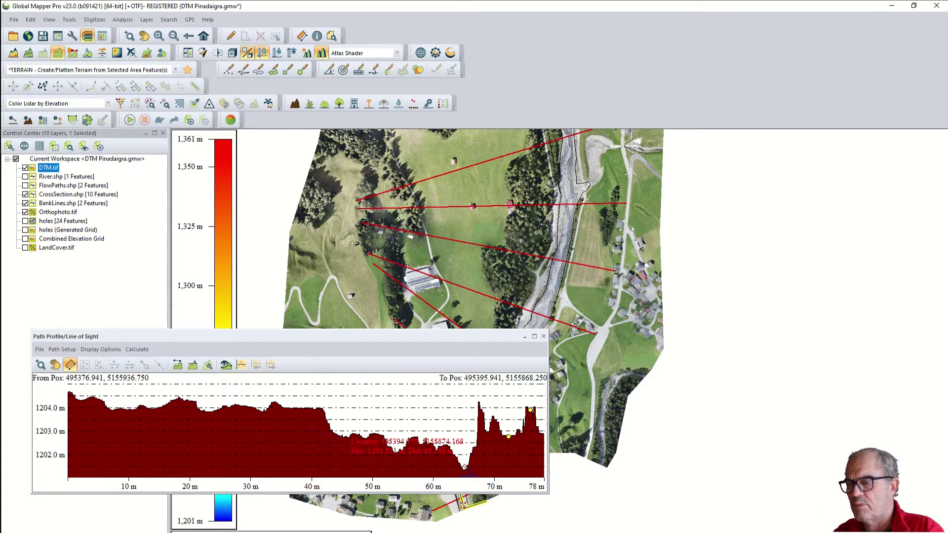
left_click(464, 467)
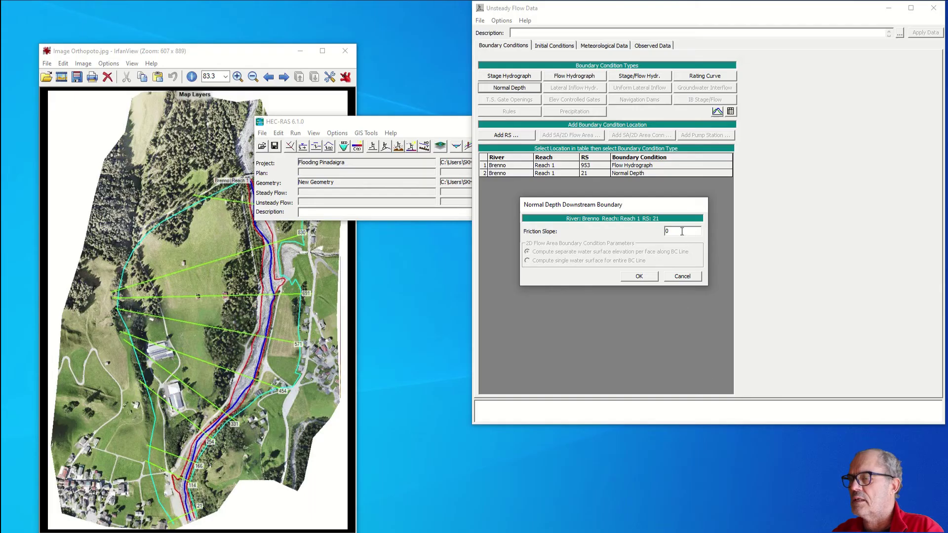
Set friction slope 0.048, save the flow data as 'Unsteady flow Data', and close the editor.
type("0")
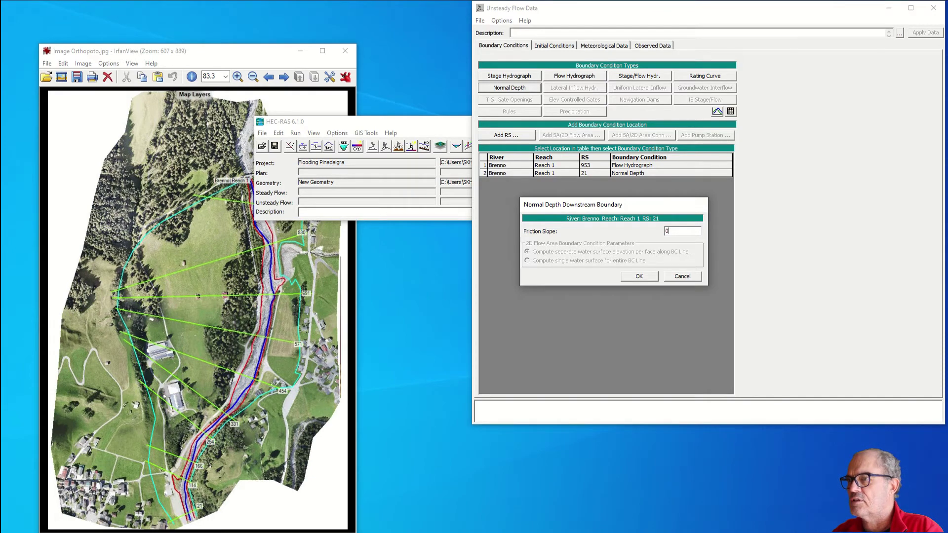
type(".048")
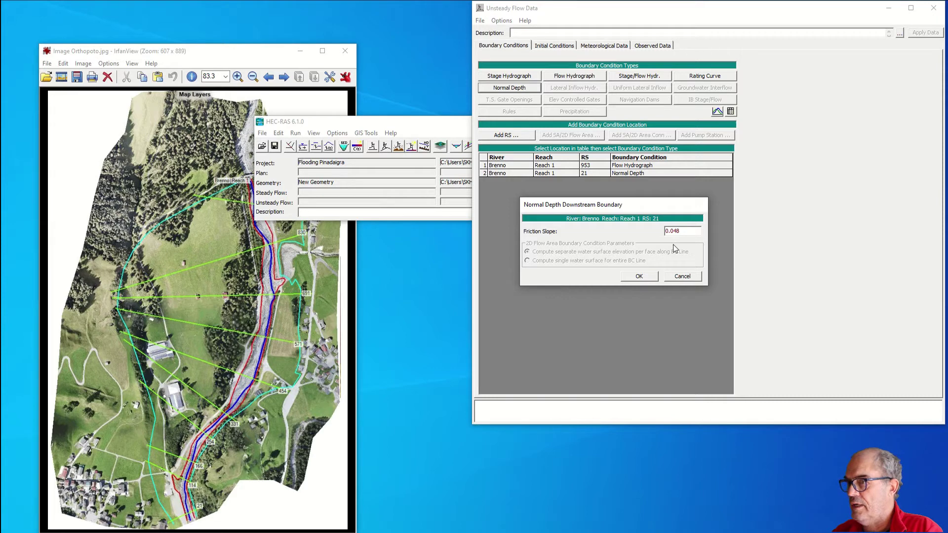
left_click(647, 276)
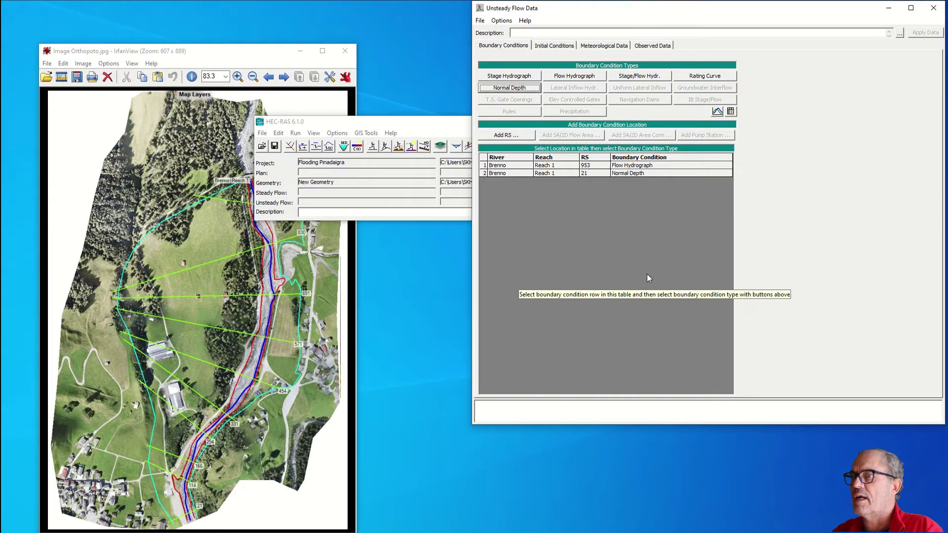
left_click(480, 20)
left_click(491, 54)
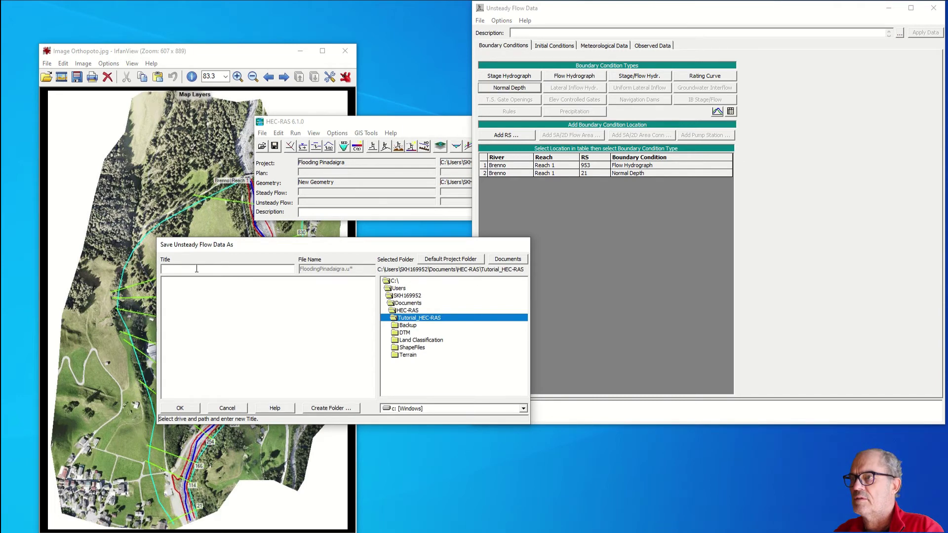
type("n")
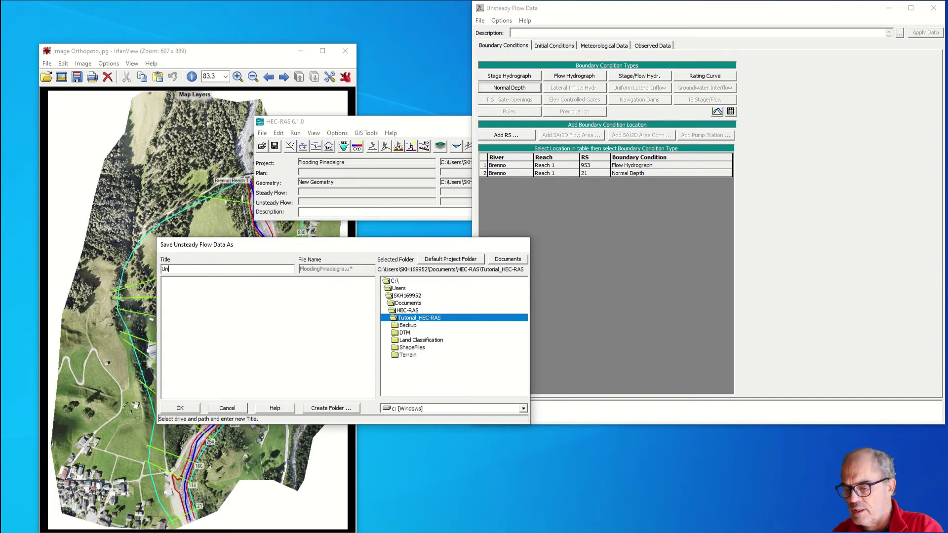
type("steady flow Data")
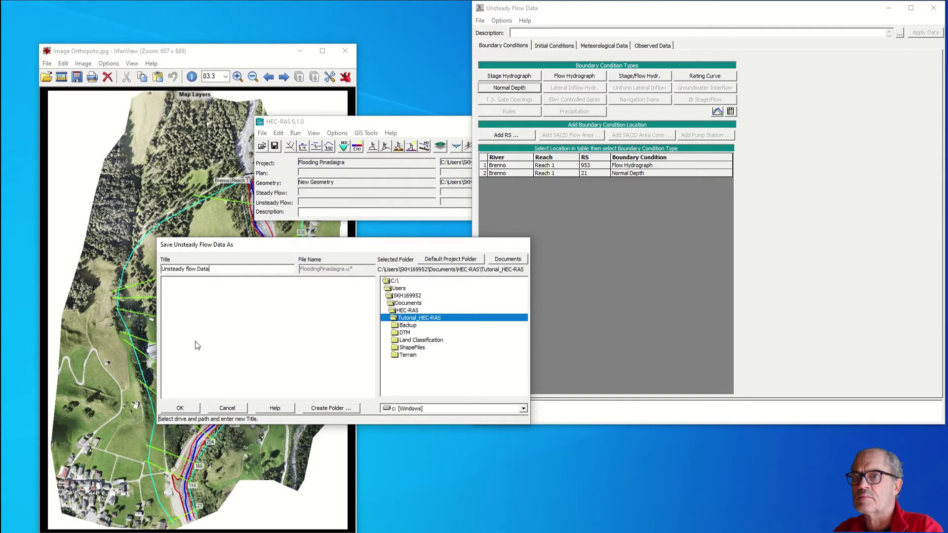
left_click(180, 407)
left_click(935, 8)
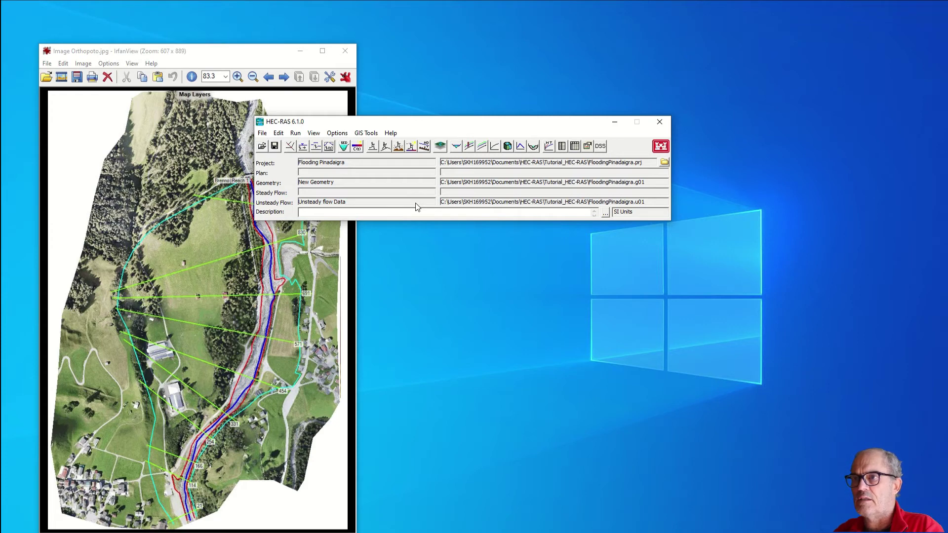
Enable Geometry Preprocessor, Unsteady Flow Simulation and Post Processor in Unsteady Flow Analysis.
left_click(386, 149)
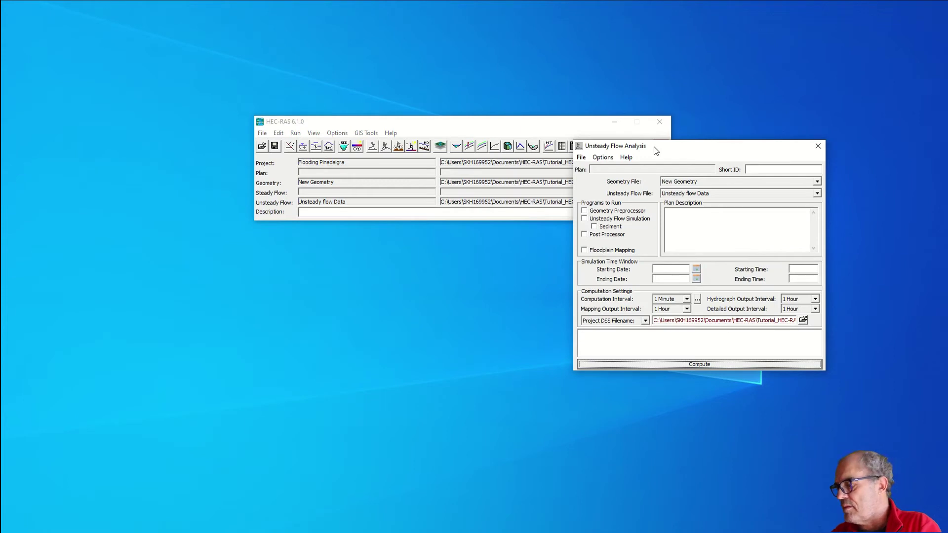
left_click(584, 211)
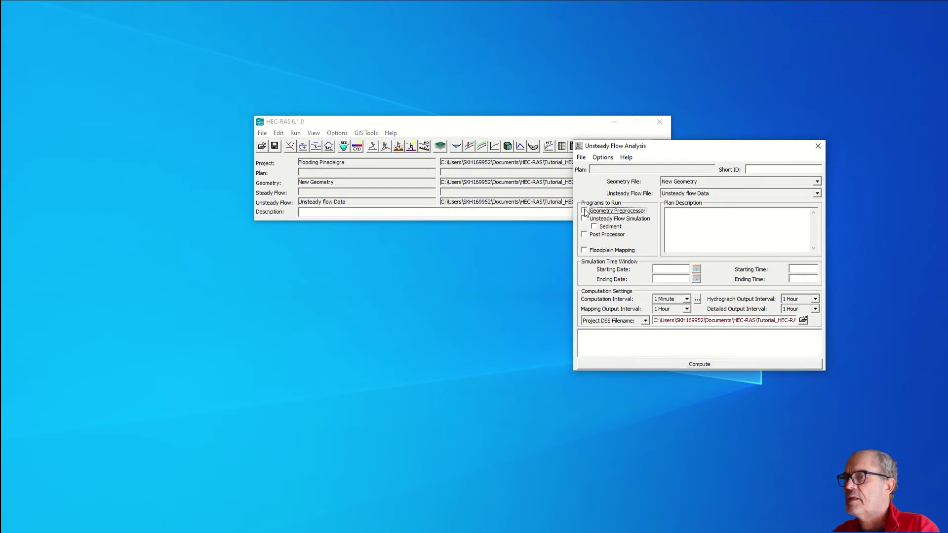
left_click(584, 218)
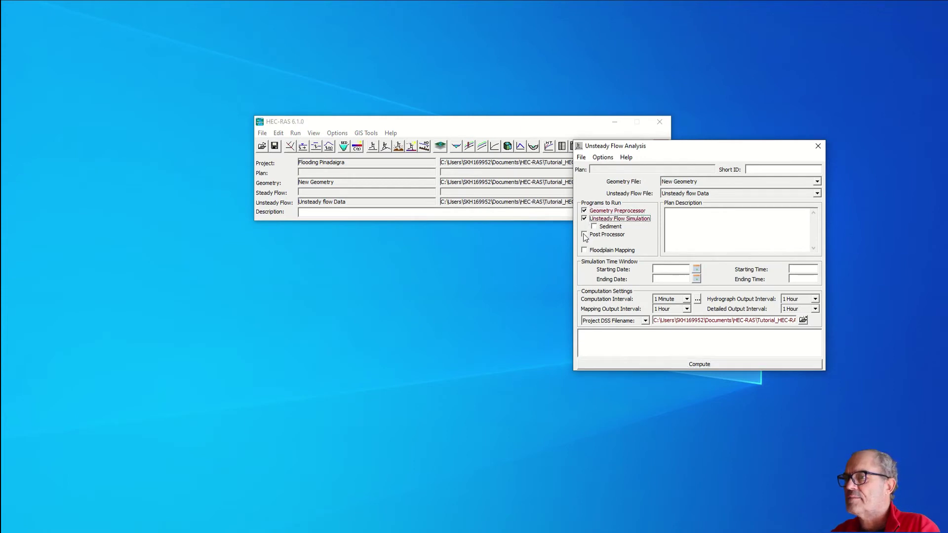
left_click(583, 234)
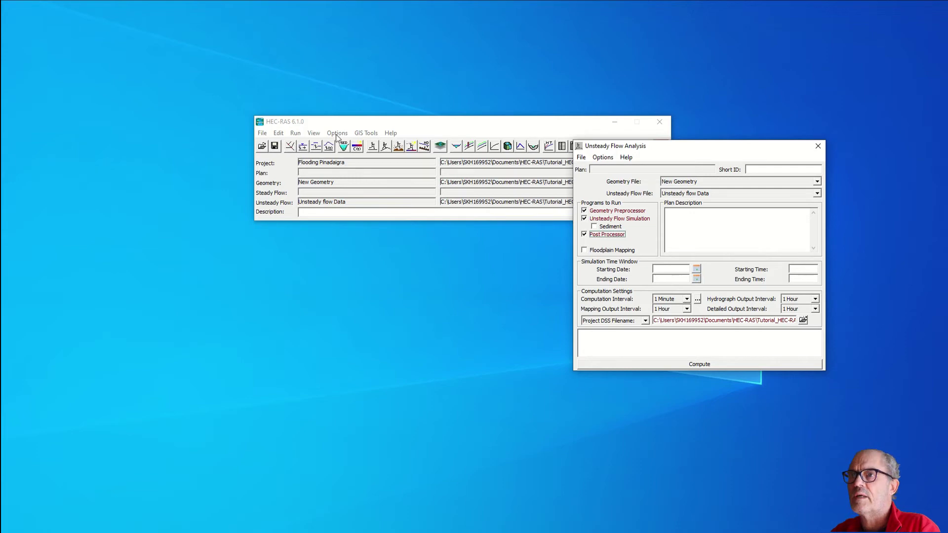
Set the simulation starting date and time to 02OCT2020 0010.
left_click(328, 146)
left_click(629, 168)
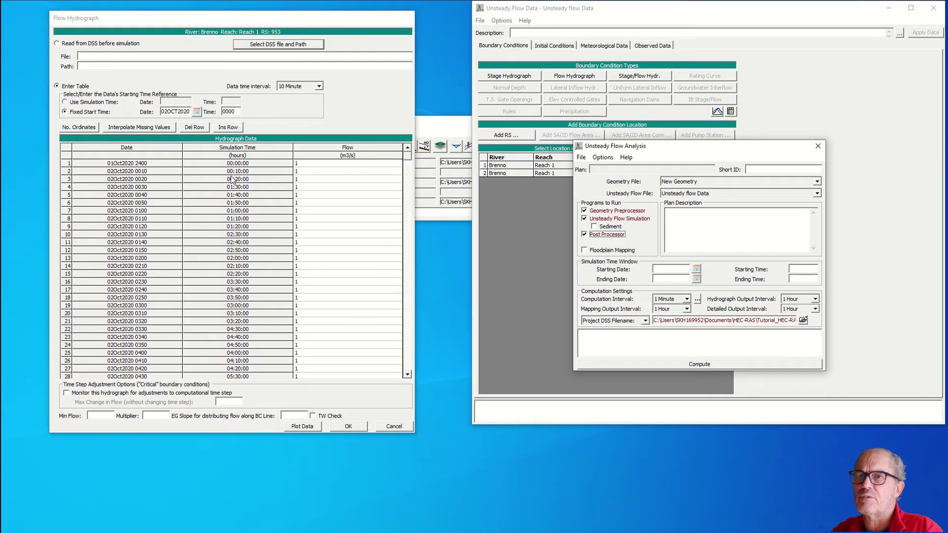
left_click(696, 268)
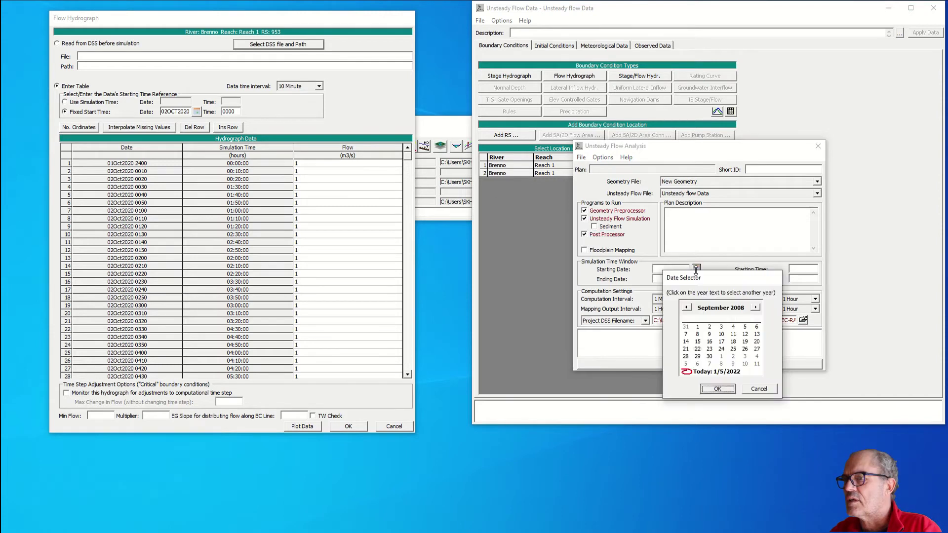
left_click(755, 307)
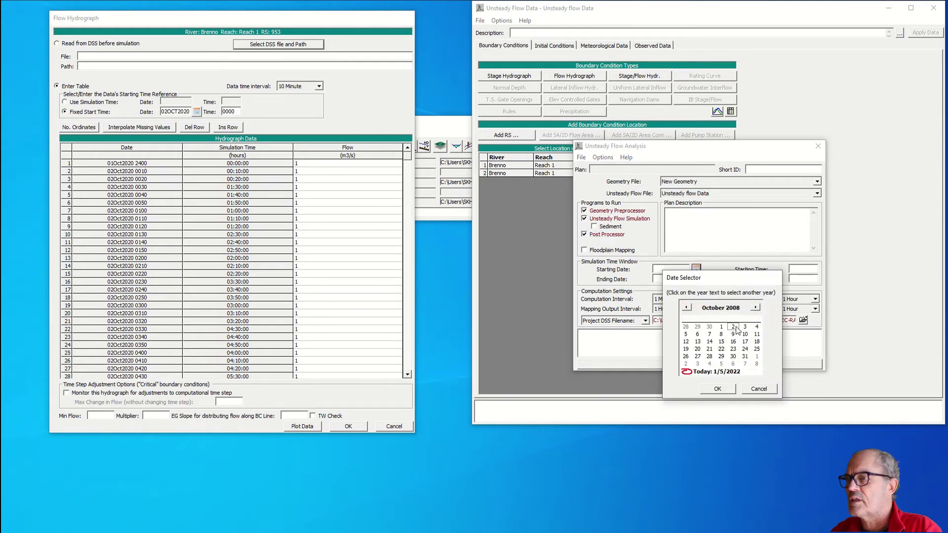
left_click(733, 326)
left_click(717, 388)
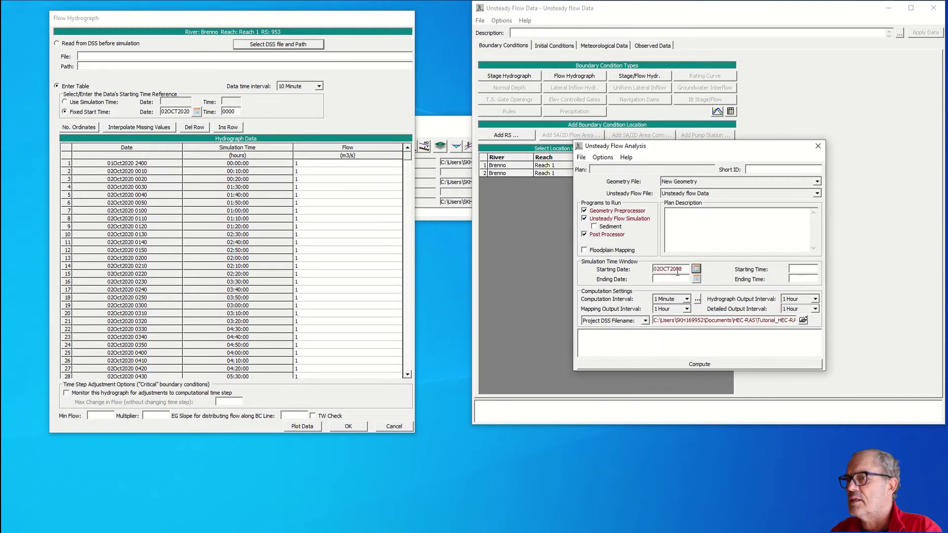
left_click_drag(675, 269, 682, 269)
type("20")
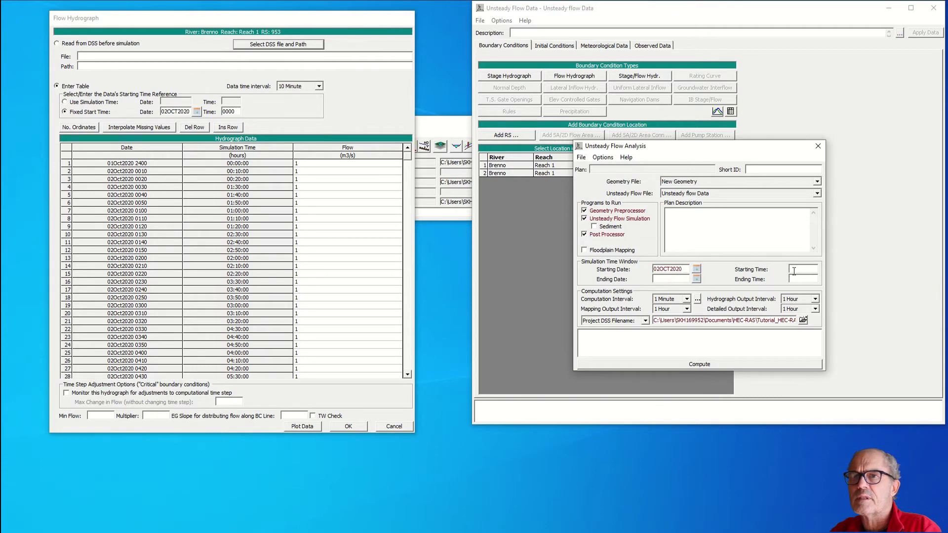
left_click(794, 270)
type("0010")
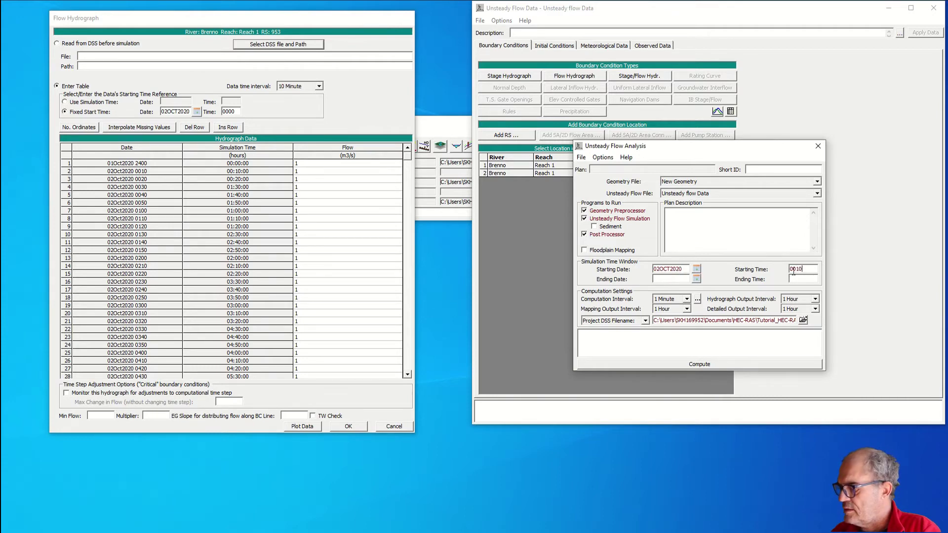
Set the ending date and time to 02OCT2020 2340.
left_click(127, 177)
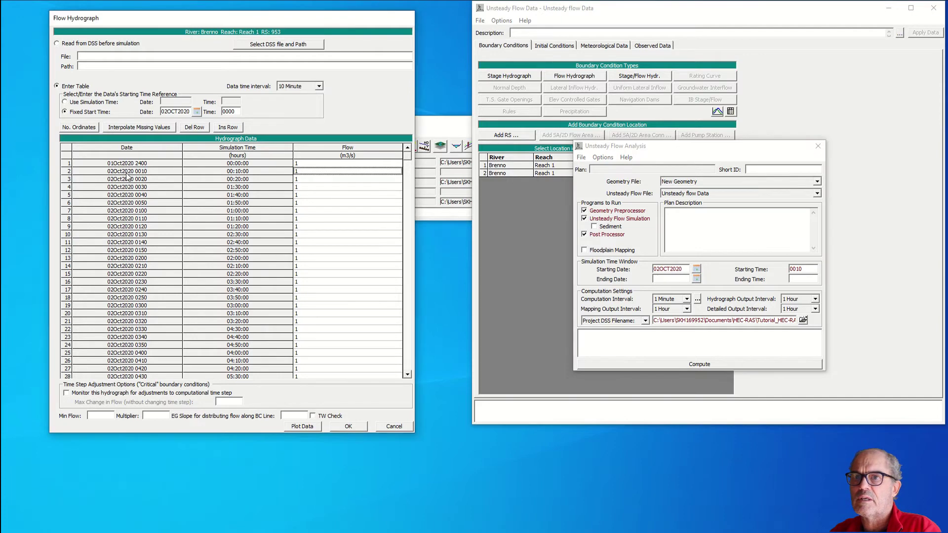
left_click_drag(408, 155, 191, 372)
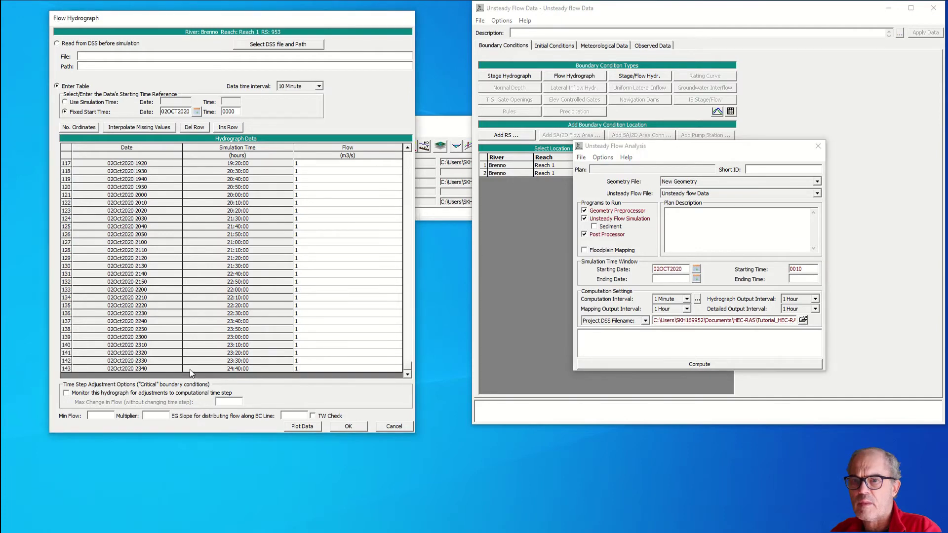
left_click_drag(682, 269, 631, 268)
key("ctrl+c")
key("Tab")
key("ctrl+v")
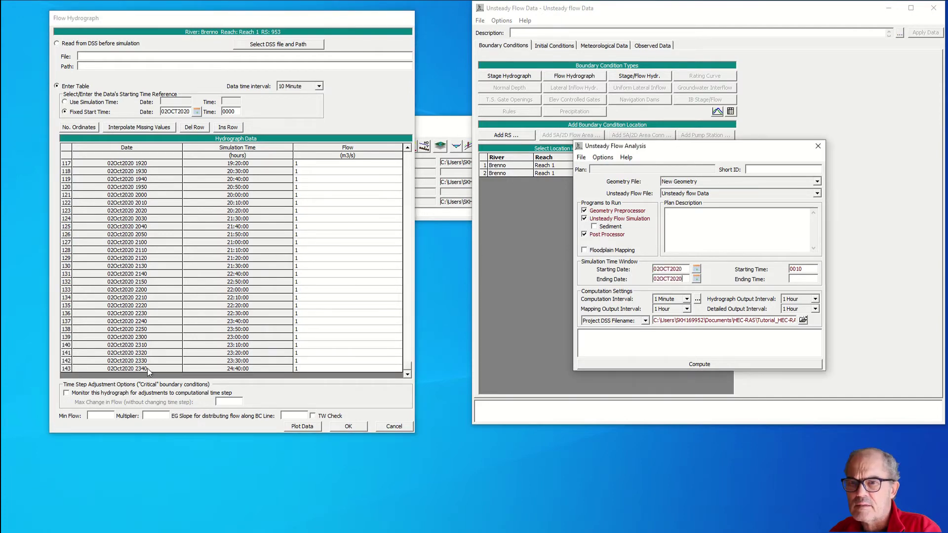
left_click(813, 279)
type("2")
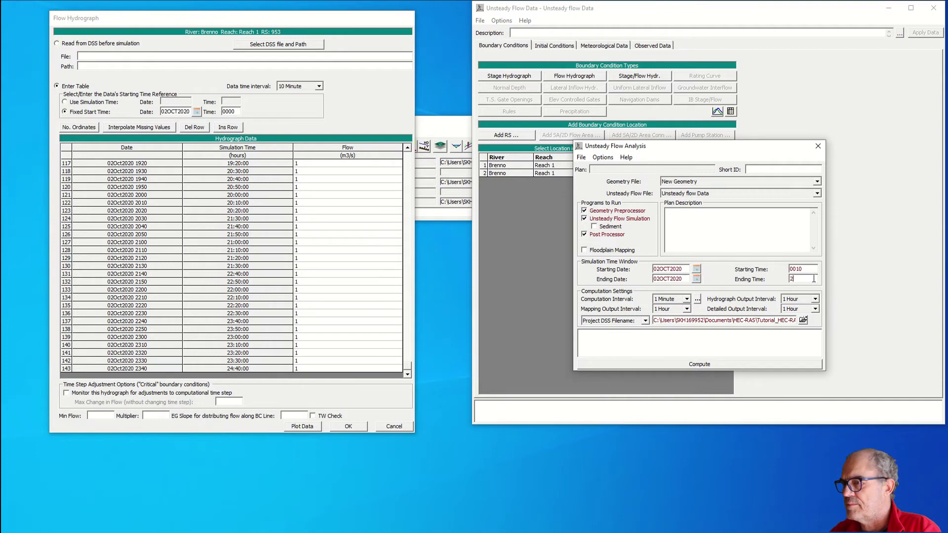
type("340")
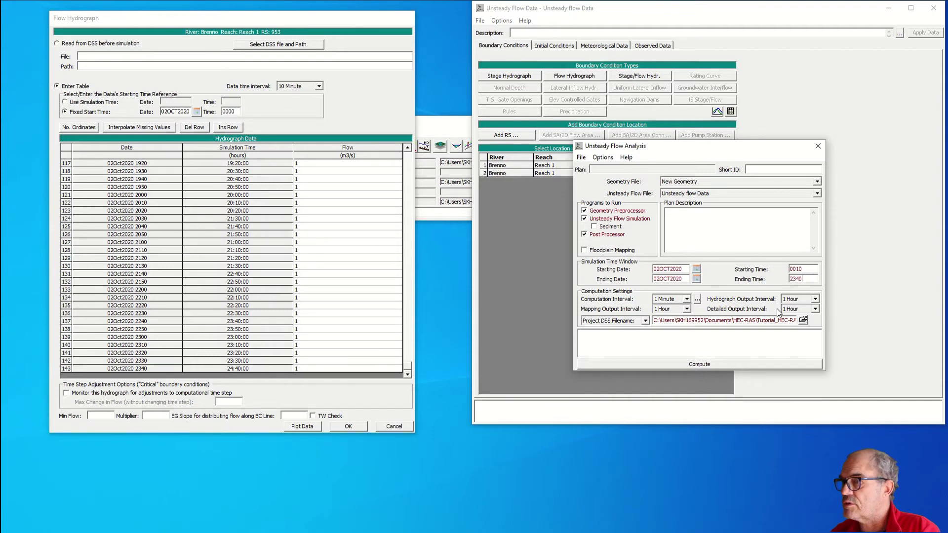
Set the computation interval and mapping output interval to 10 Minute.
left_click(687, 300)
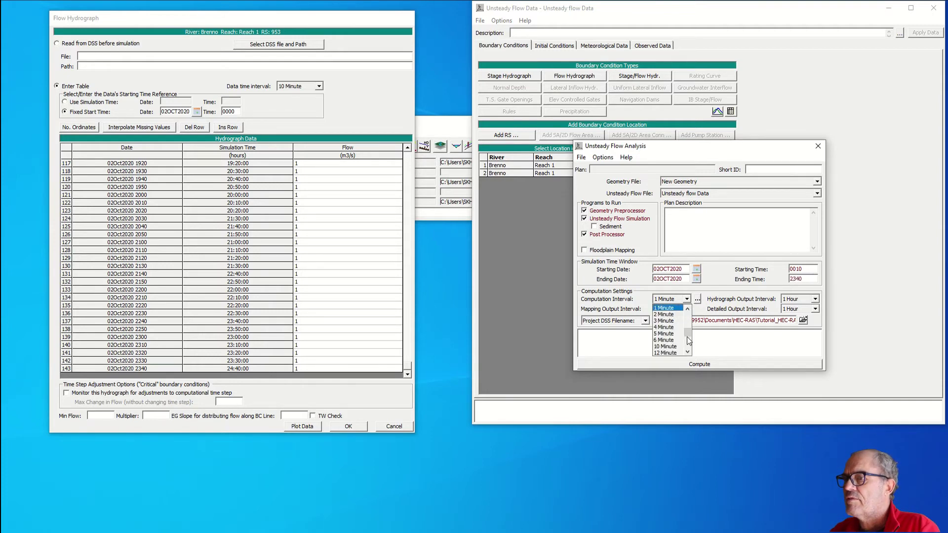
scroll(689, 341, "down", 2)
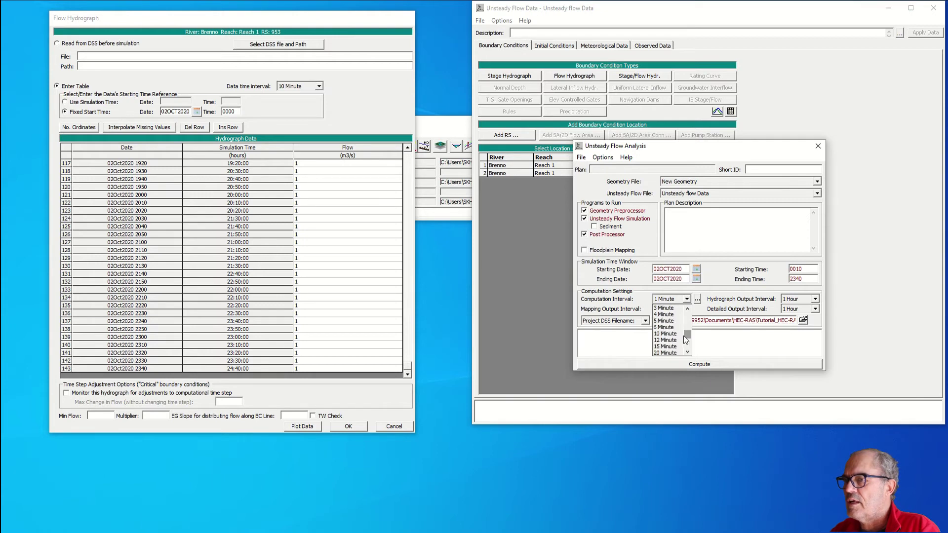
left_click(680, 334)
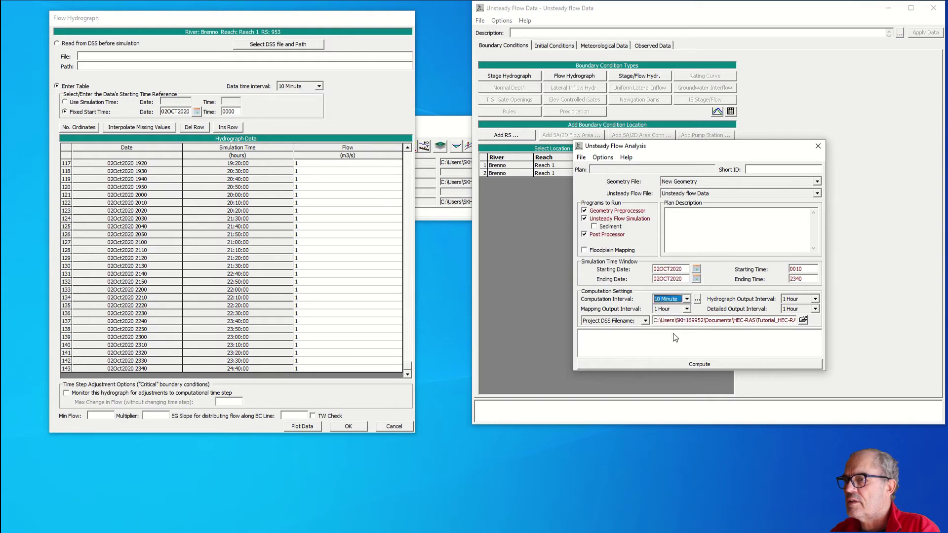
left_click(683, 309)
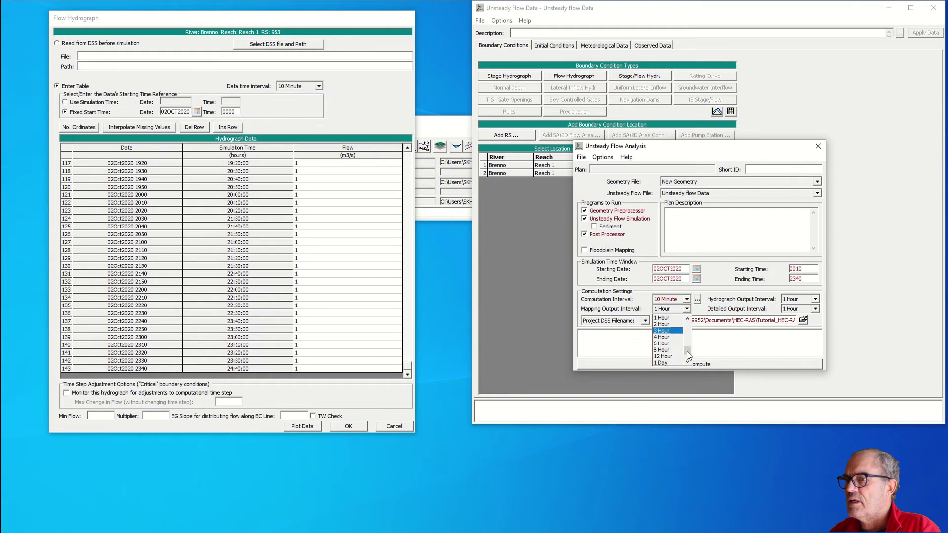
scroll(688, 338, "up", 2)
left_click(666, 321)
Set the hydrograph and detailed output intervals to 10 Minute, then start the computation.
left_click(815, 299)
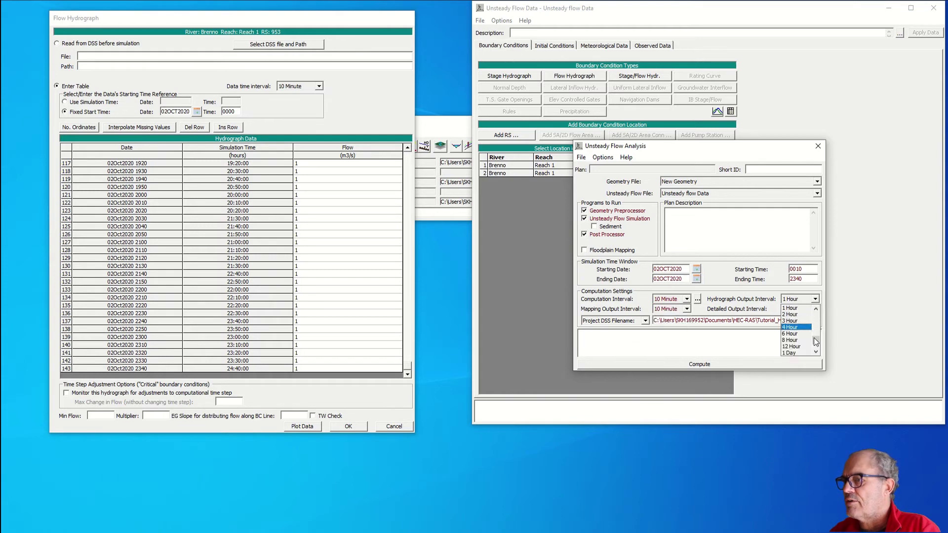
scroll(815, 342, "up", 2)
left_click(802, 323)
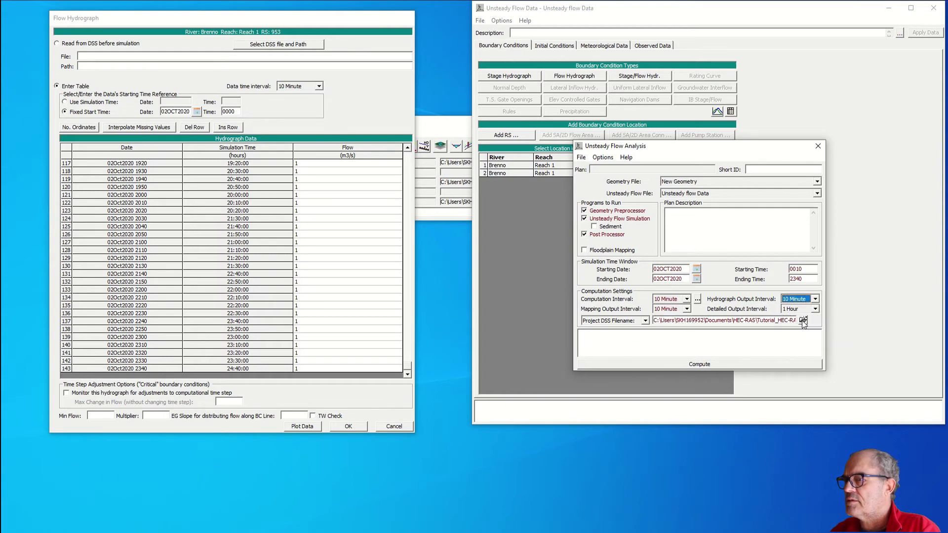
left_click(815, 309)
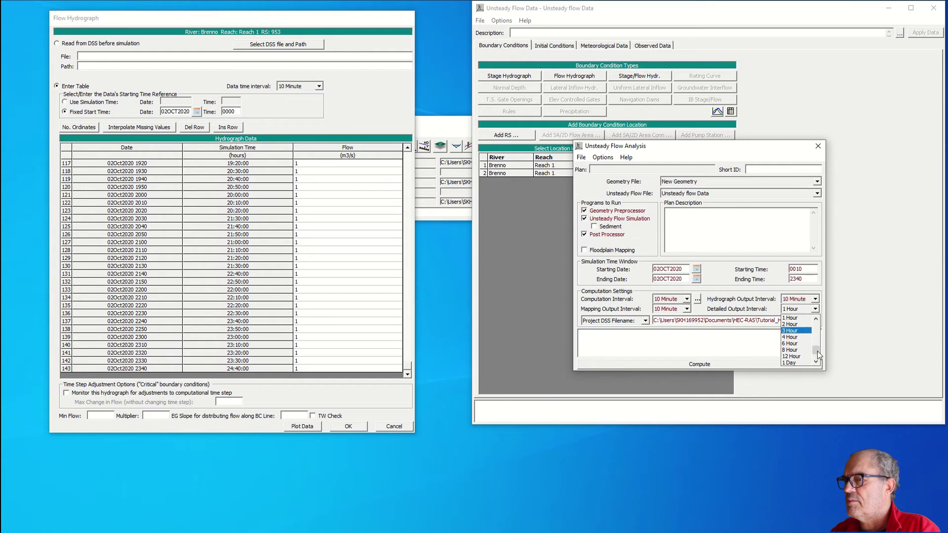
scroll(816, 351, "up", 2)
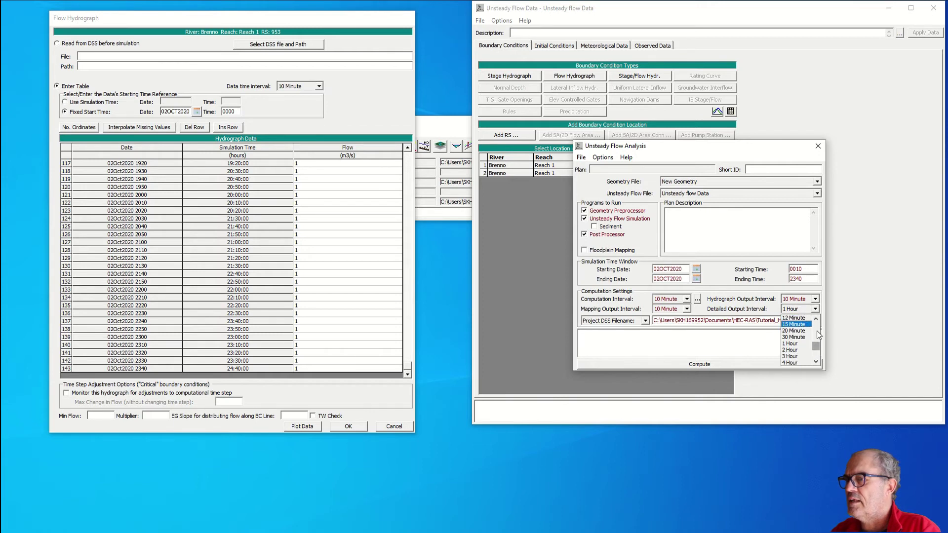
left_click(815, 318)
left_click(815, 318)
left_click(809, 324)
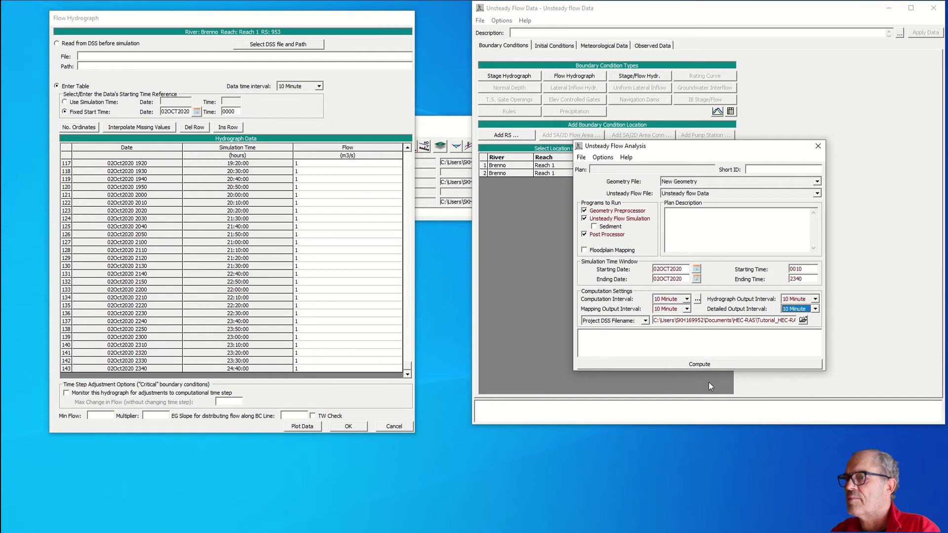
left_click(703, 364)
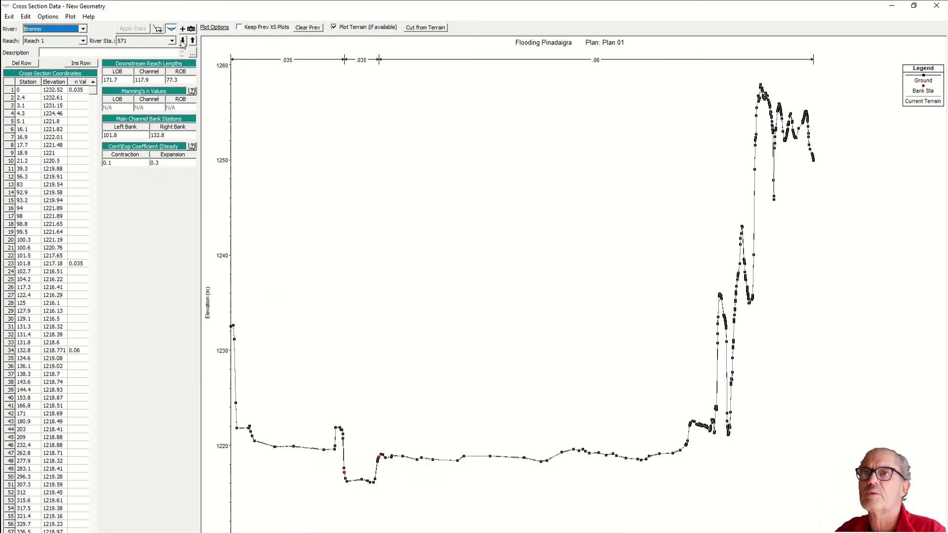
Review station 571's coordinate table and open it in the graphical cross-section editor.
scroll(64, 380, "down", 20)
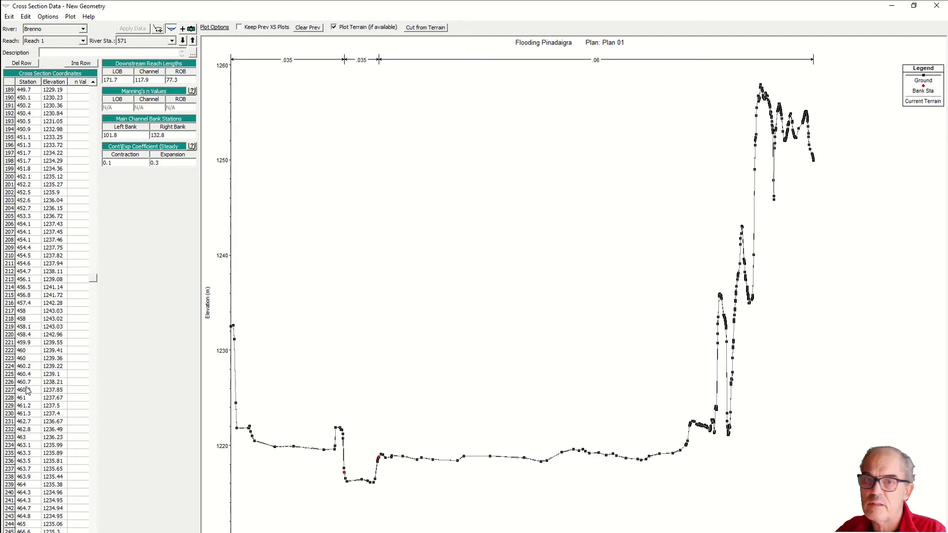
scroll(25, 425, "down", 7)
scroll(28, 499, "up", 8)
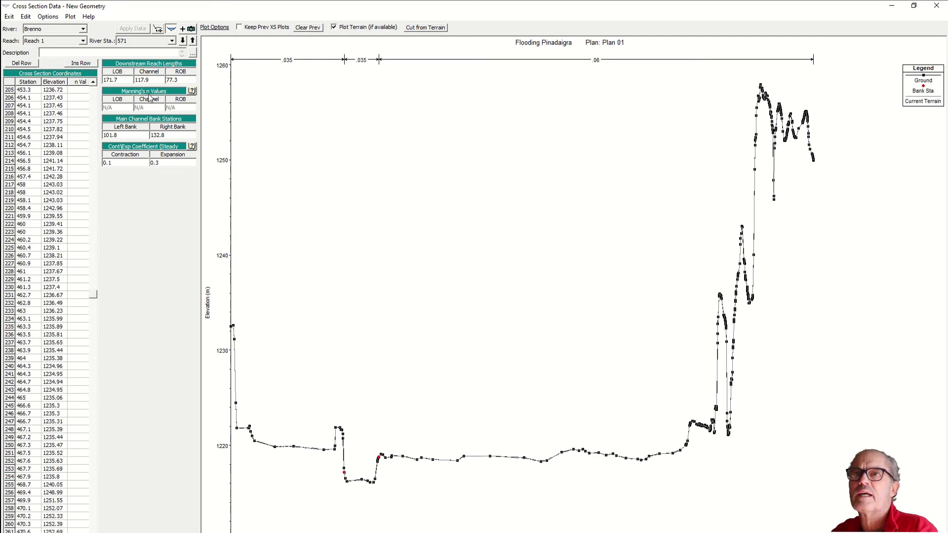
left_click(158, 28)
Smooth station 571's right bank by moving the spike points near 1221 m and 1242 m.
left_click(546, 135)
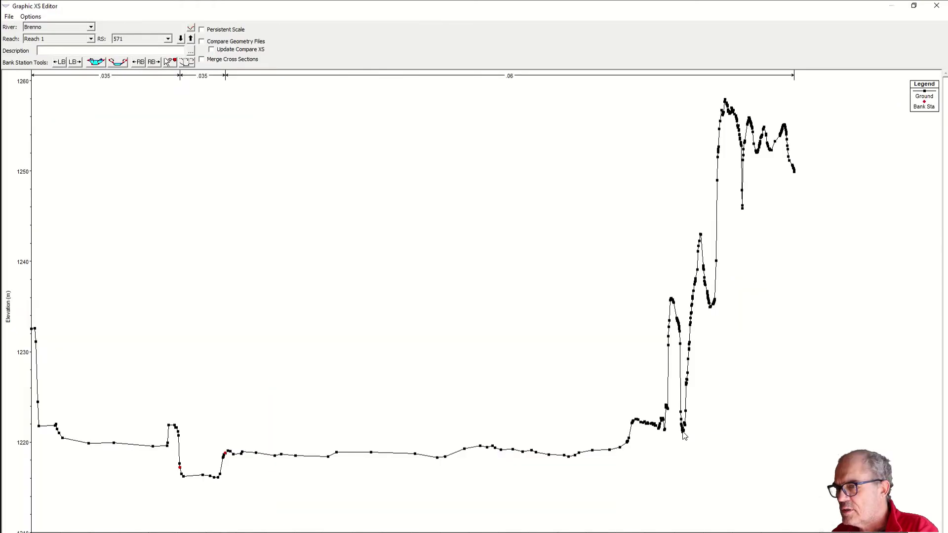
right_click(685, 434)
left_click(684, 433)
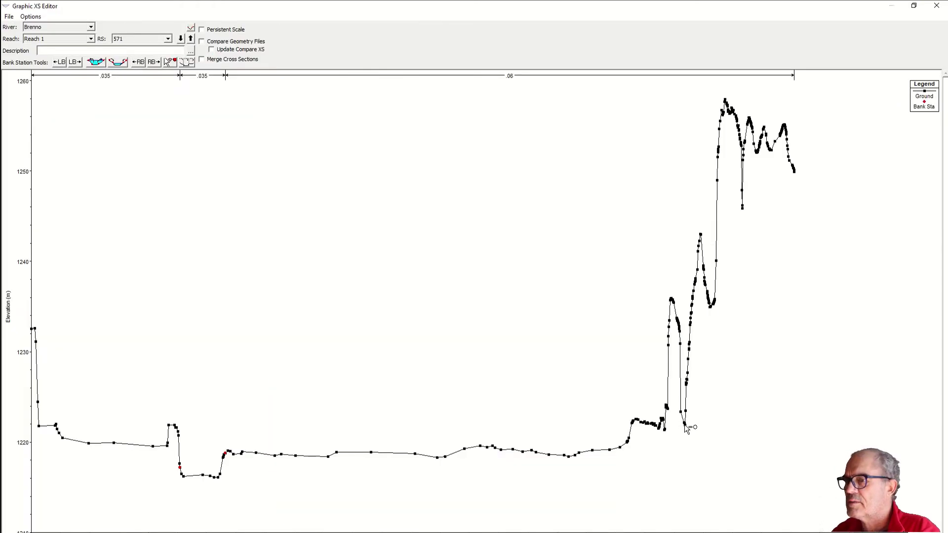
left_click_drag(665, 407, 689, 399)
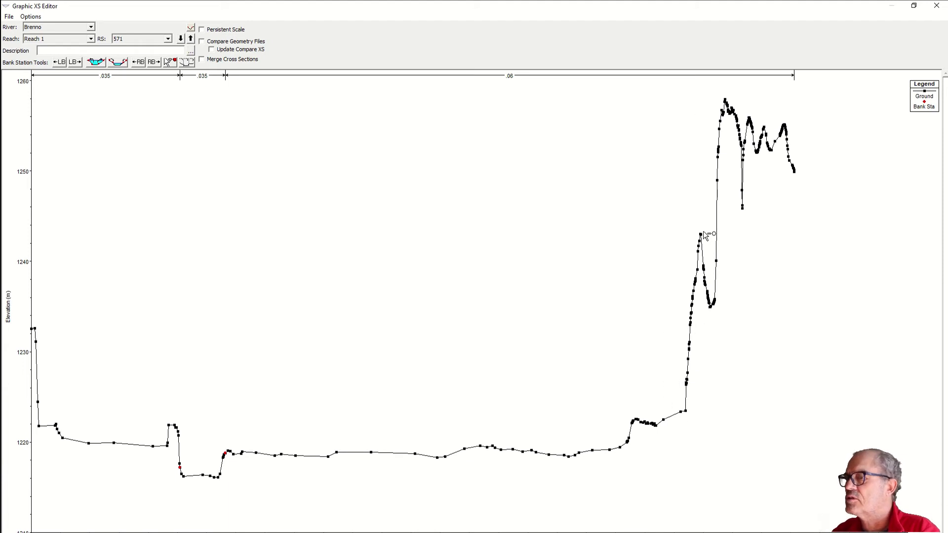
left_click_drag(702, 239, 688, 341)
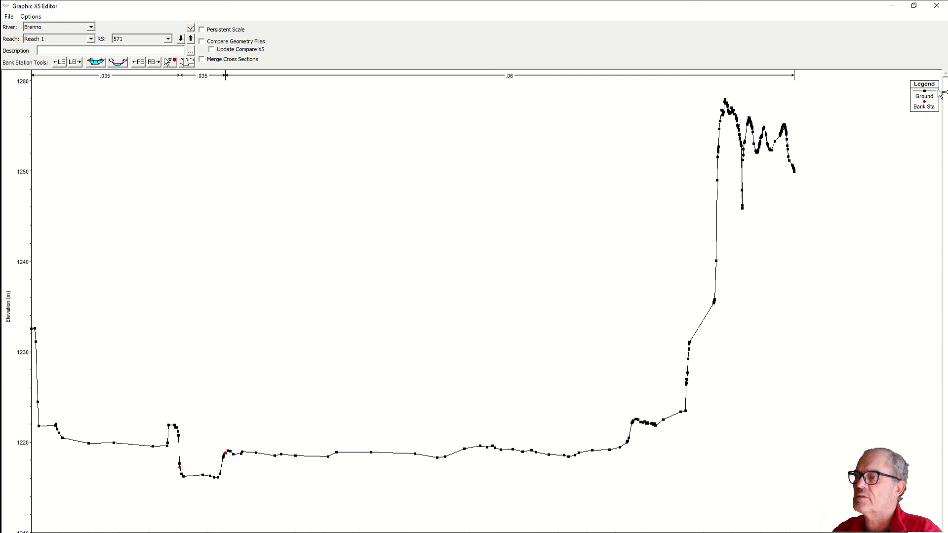
left_click(936, 5)
Close the open editors and bring up cross section 454's far-end station elevations.
key("Return")
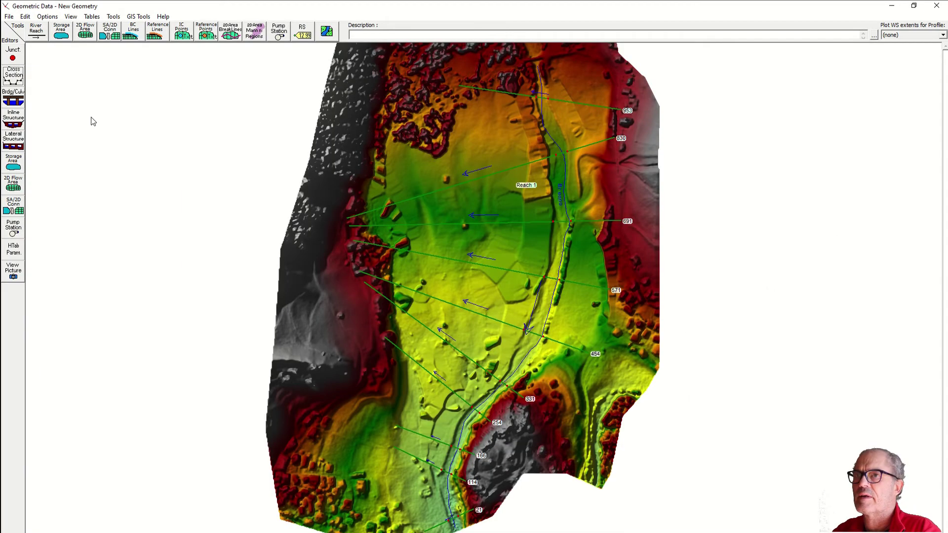
left_click(938, 7)
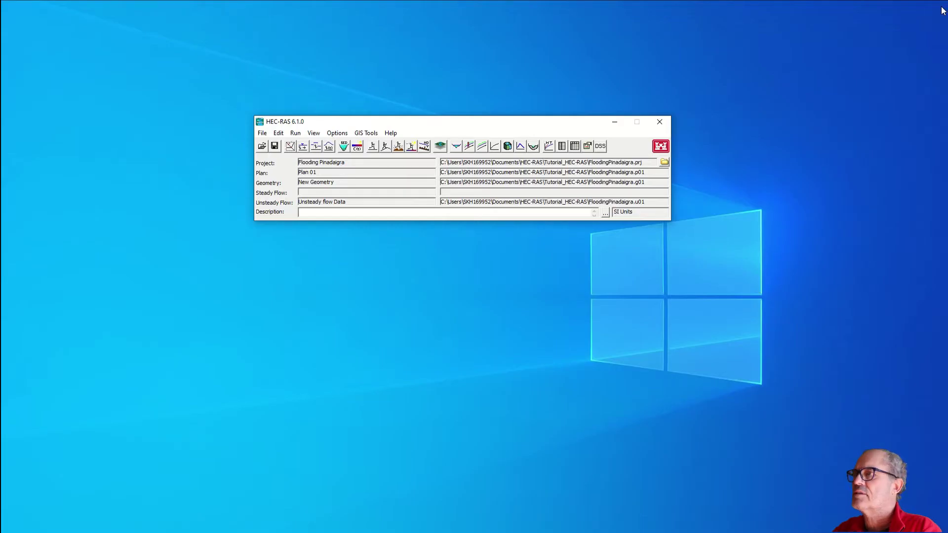
left_click(303, 147)
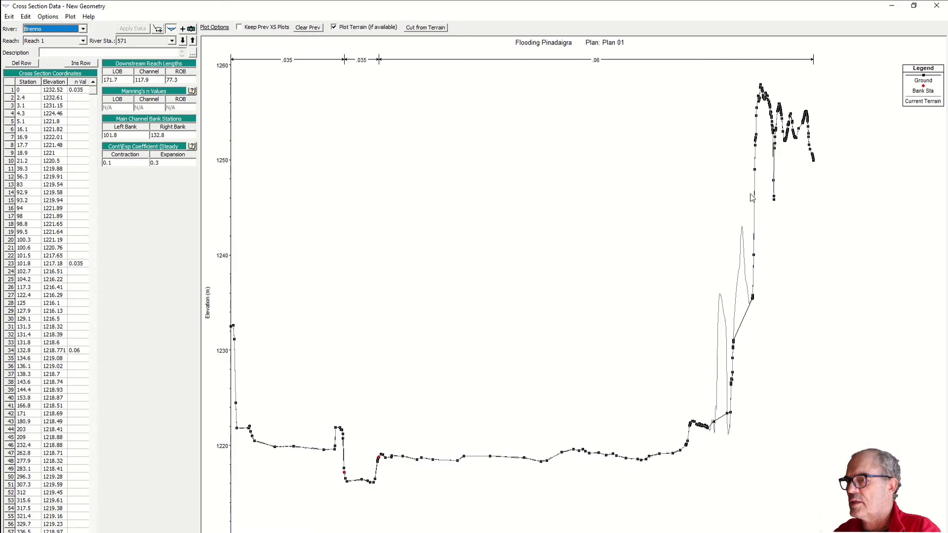
left_click(938, 7)
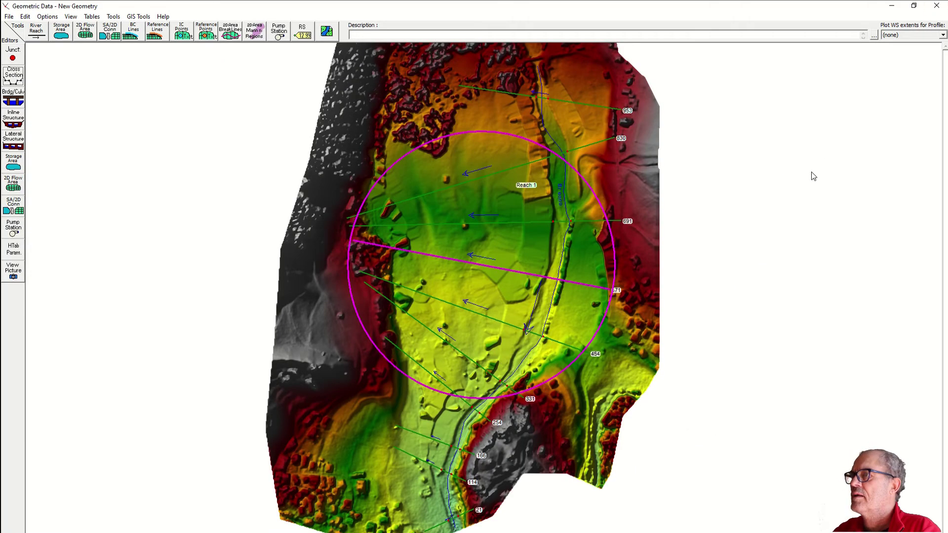
left_click(936, 5)
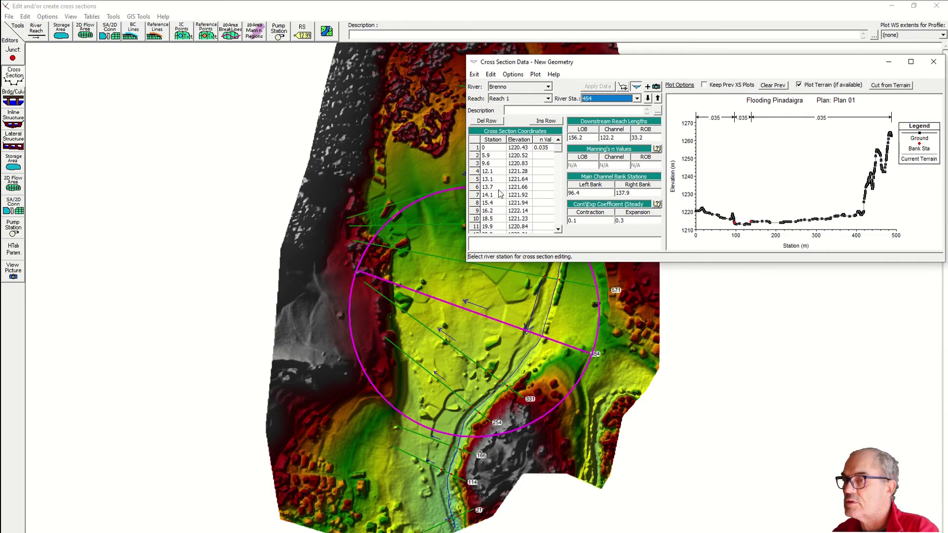
scroll(484, 210, "down", 15)
left_click(487, 179)
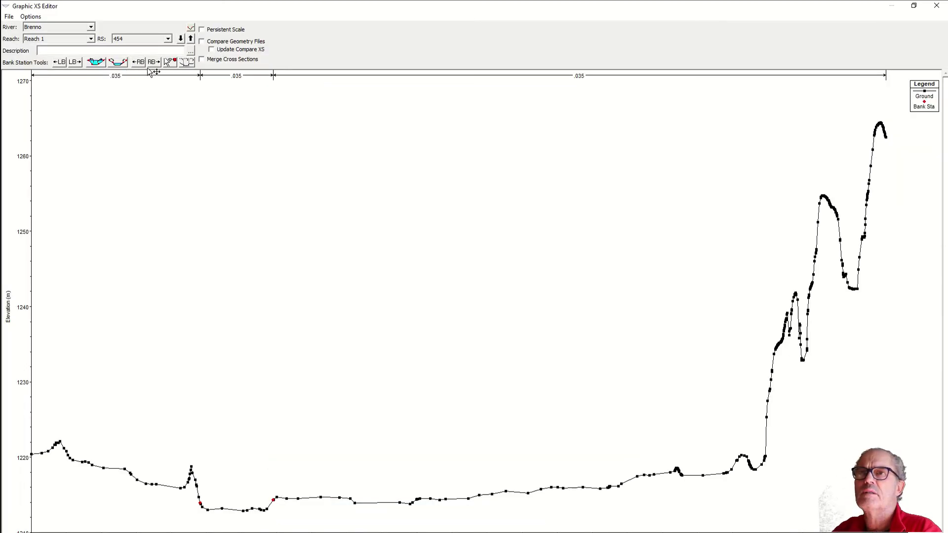
Delete the tree-wall points on cross section 454's right slope.
left_click(170, 61)
left_click_drag(771, 365, 809, 289)
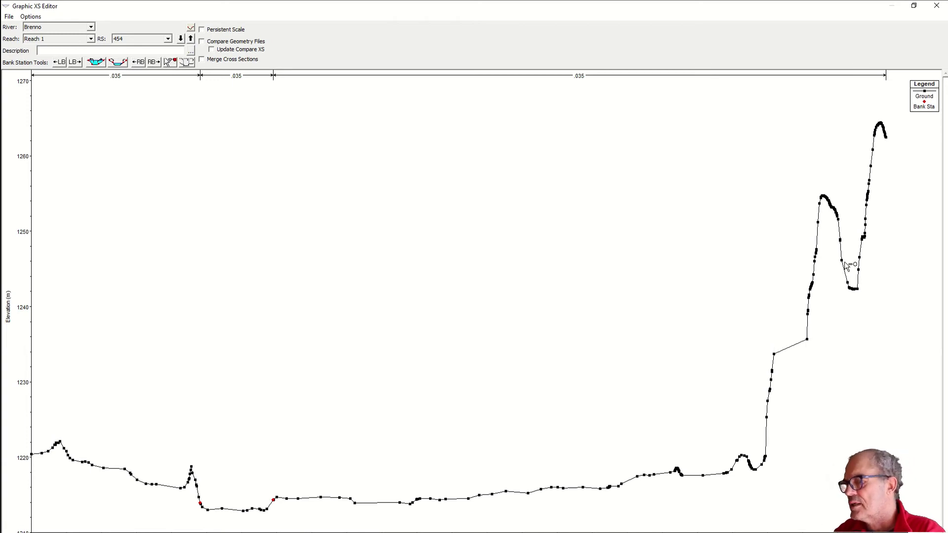
left_click(936, 5)
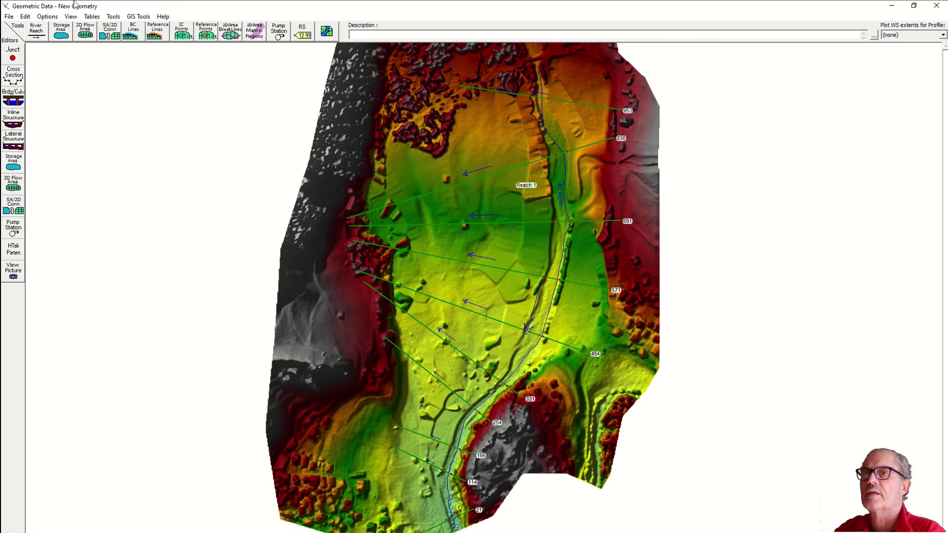
Save the geometry data and open it in RAS Mapper.
left_click(9, 16)
left_click(44, 50)
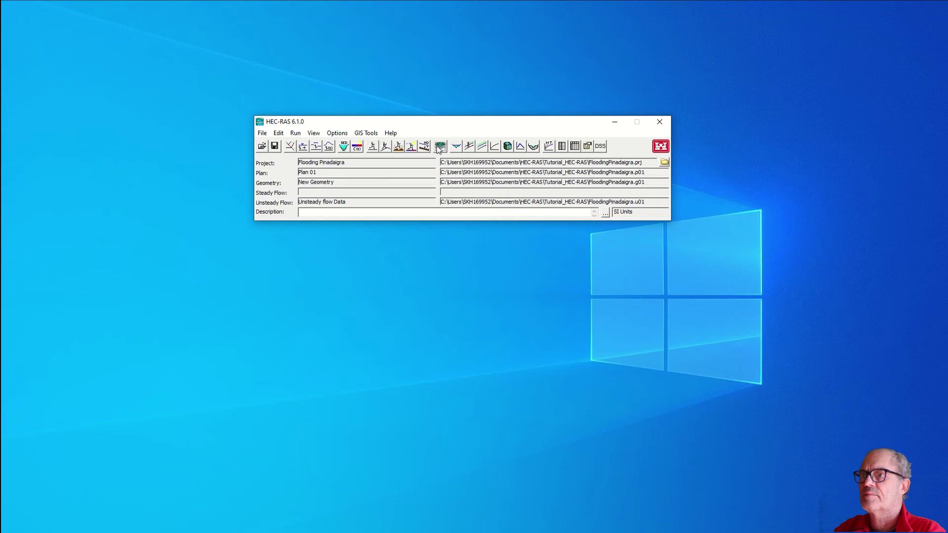
left_click(439, 146)
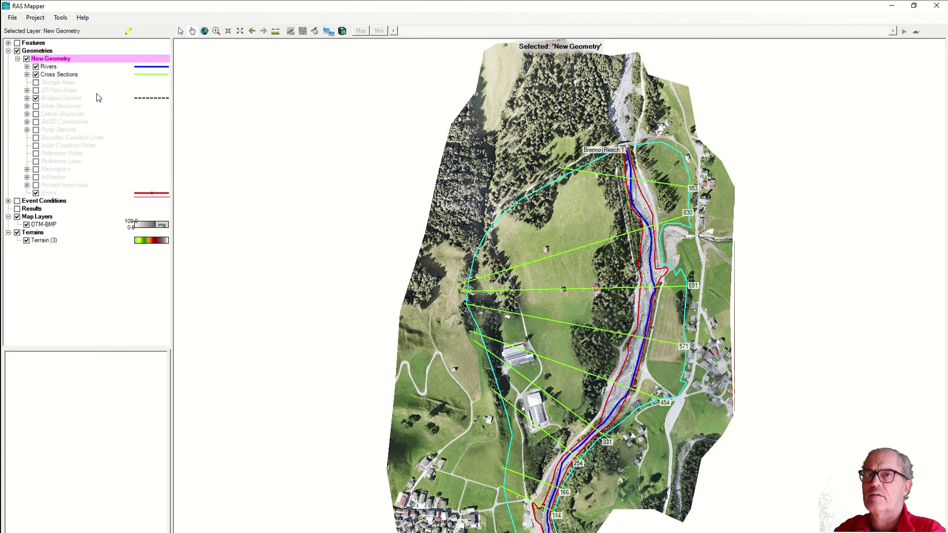
Dismiss the problems warning and rerun the Plan 01 unsteady flow computation.
left_click(551, 321)
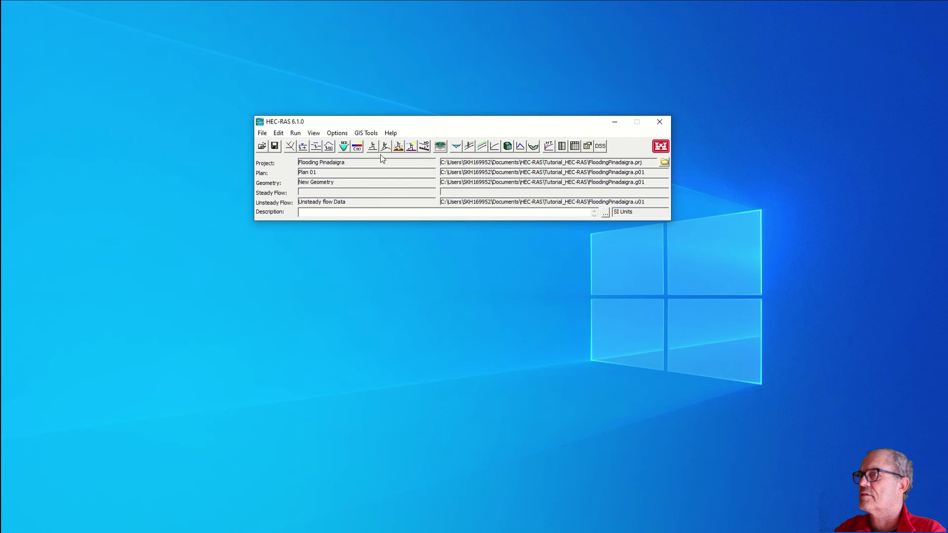
left_click(385, 146)
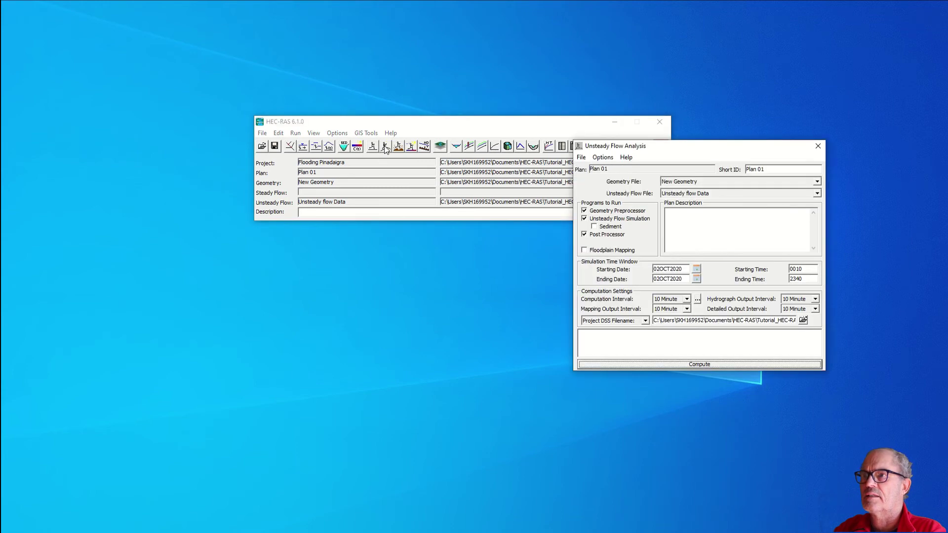
left_click(707, 364)
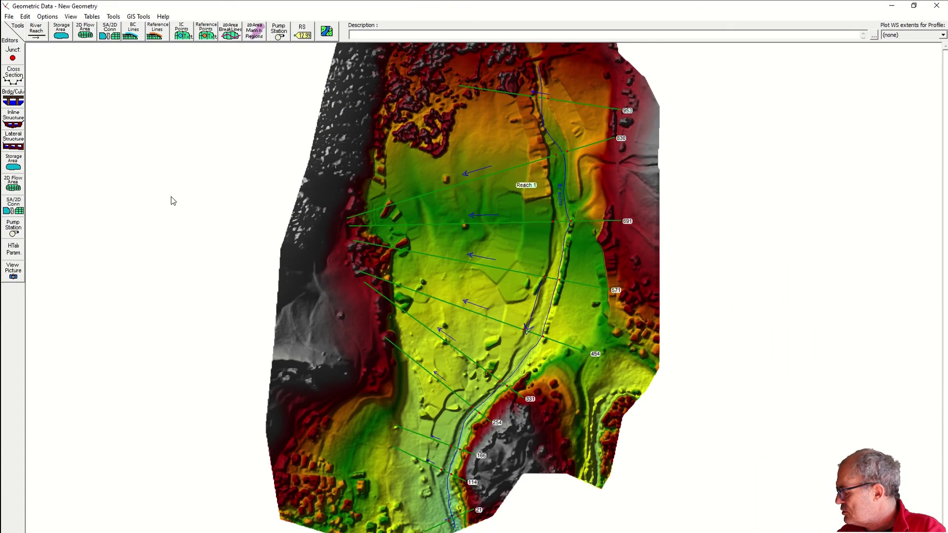
Open cross section 571 in the graphical editor and delete its tree-wall points on the slope.
right_click(591, 466)
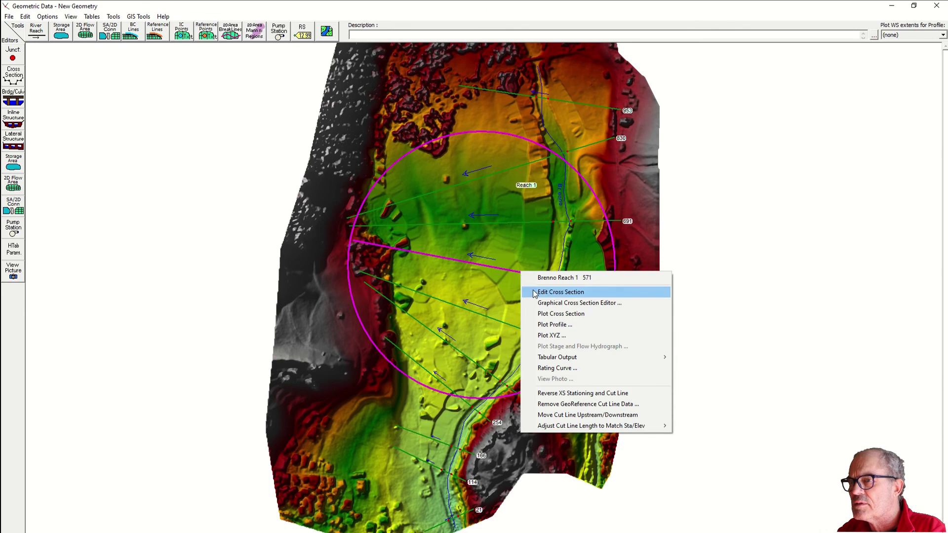
left_click(561, 292)
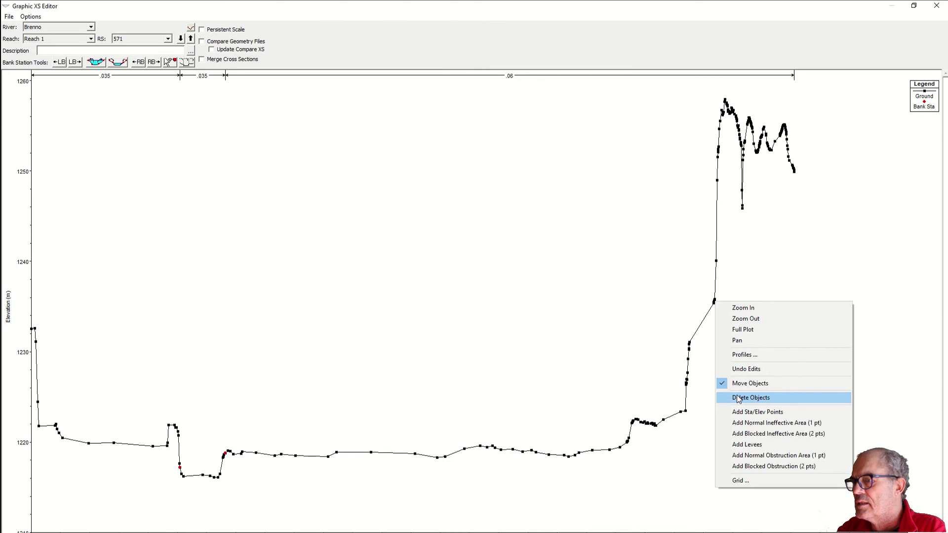
left_click(738, 398)
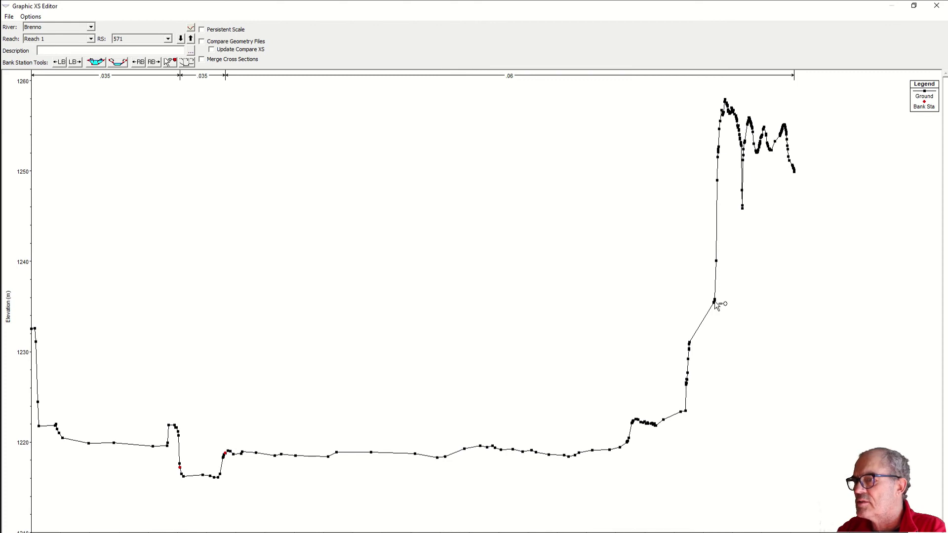
left_click(689, 342)
left_click(689, 346)
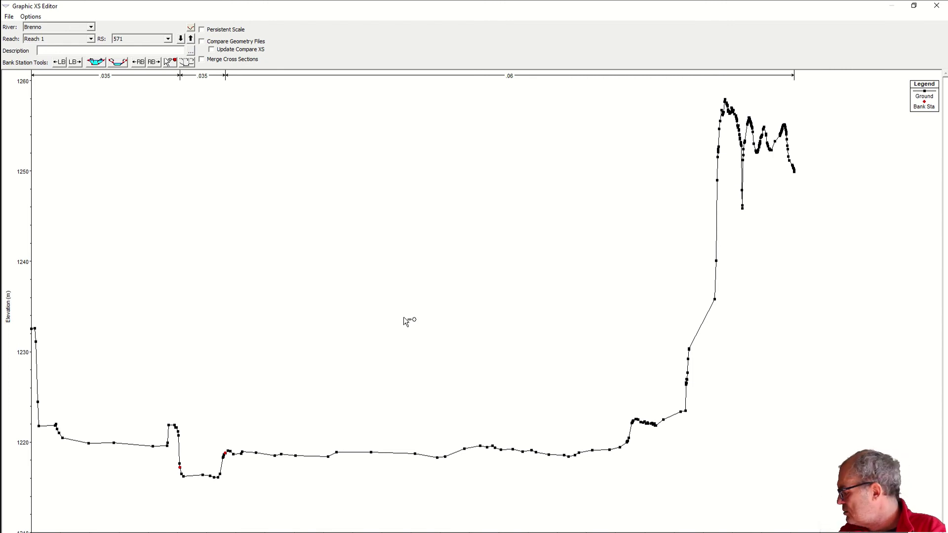
Delete the narrow downward spike (to about 1245 m) from section 571 and exit the graphical editor.
left_click(936, 6)
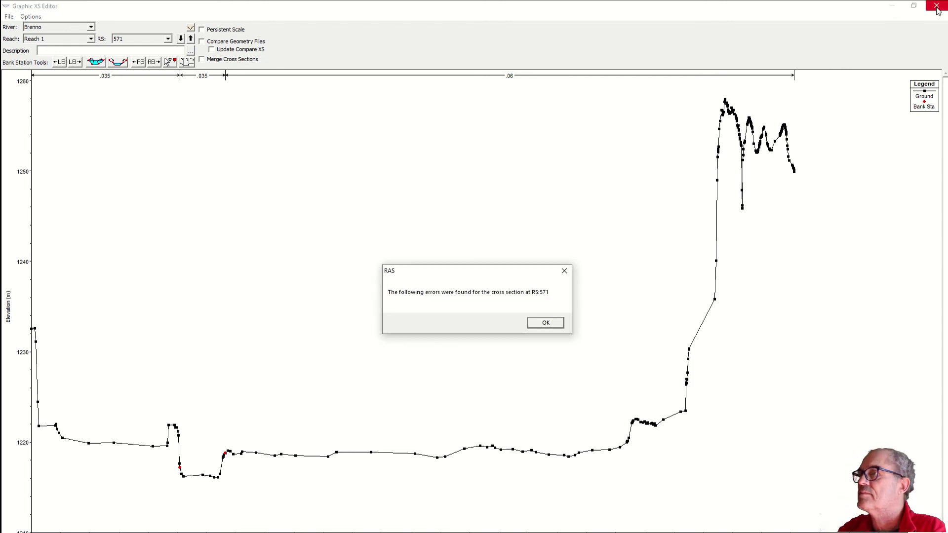
left_click(546, 322)
right_click(742, 209)
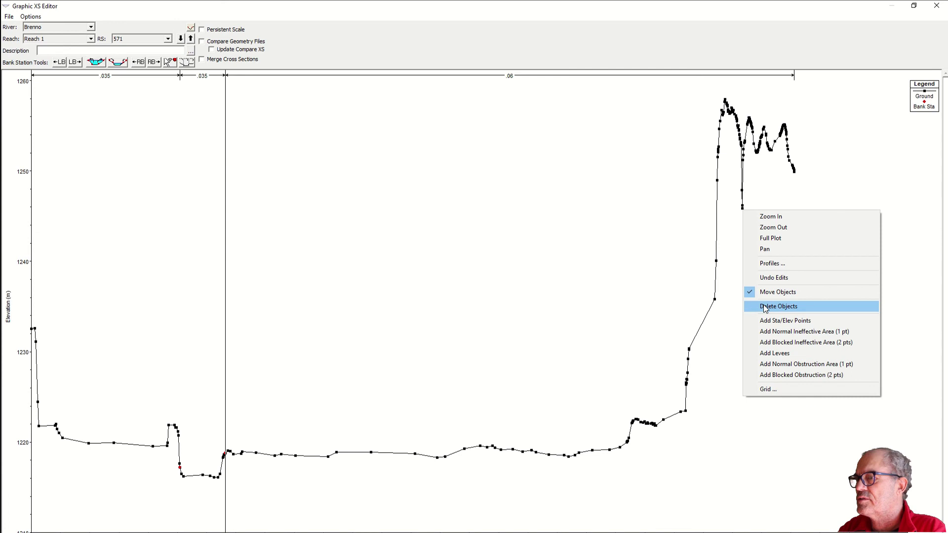
left_click(778, 306)
right_click(743, 209)
left_click_drag(746, 212, 726, 118)
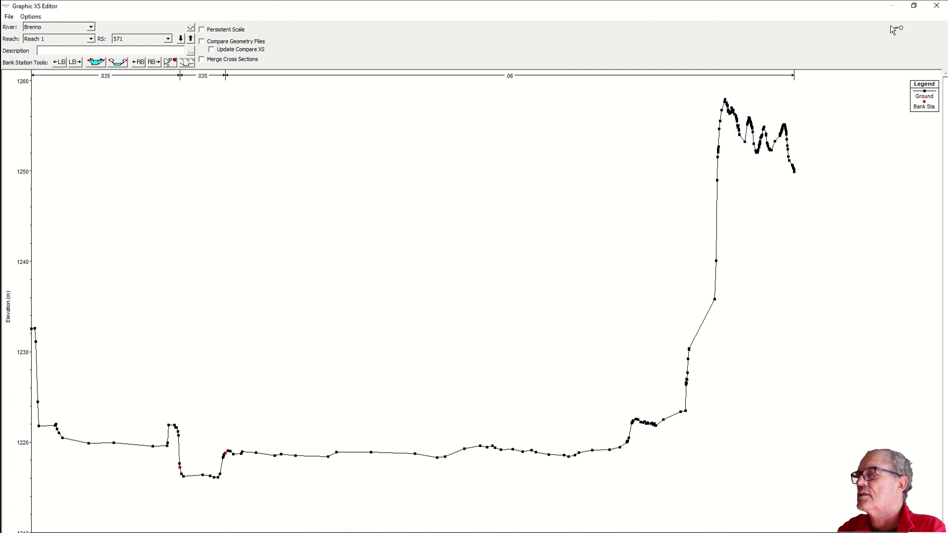
left_click(9, 16)
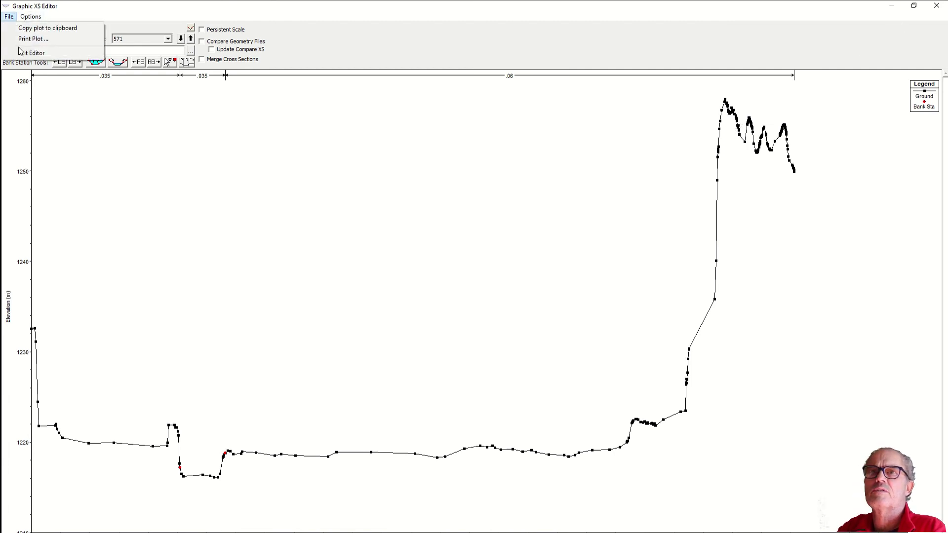
left_click(22, 53)
Dismiss the RS 571 error and close the Geometric Data editor.
key("Return")
left_click(9, 16)
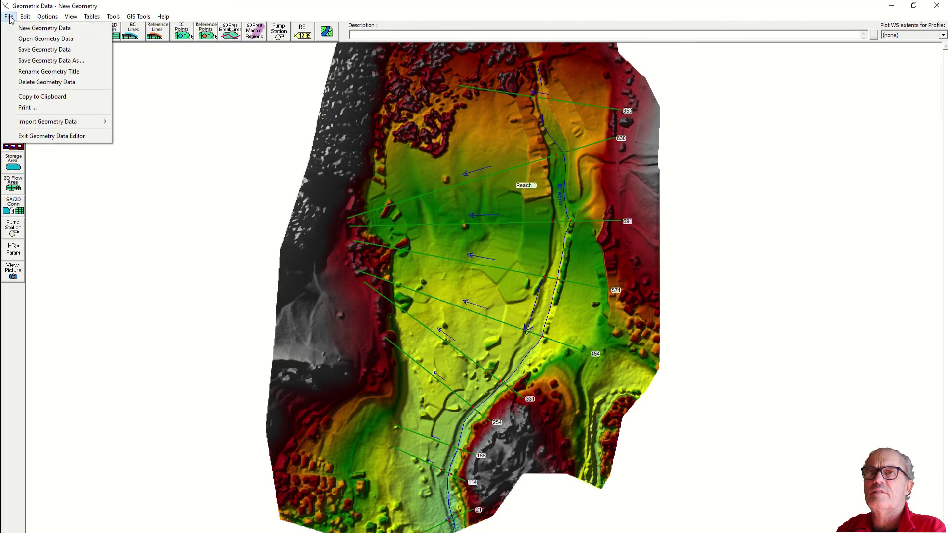
left_click(51, 135)
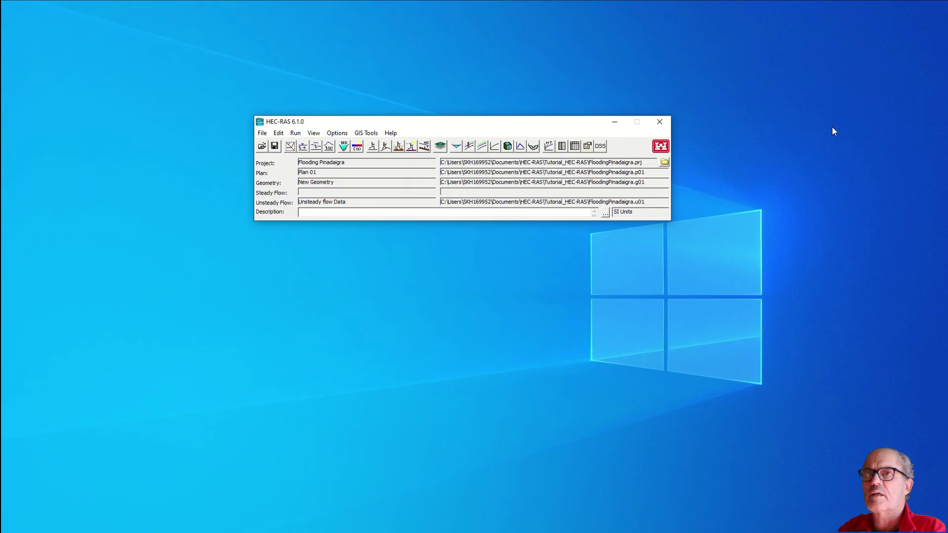
Validate the geometry in RAS Mapper, then close RAS Mapper.
left_click(440, 146)
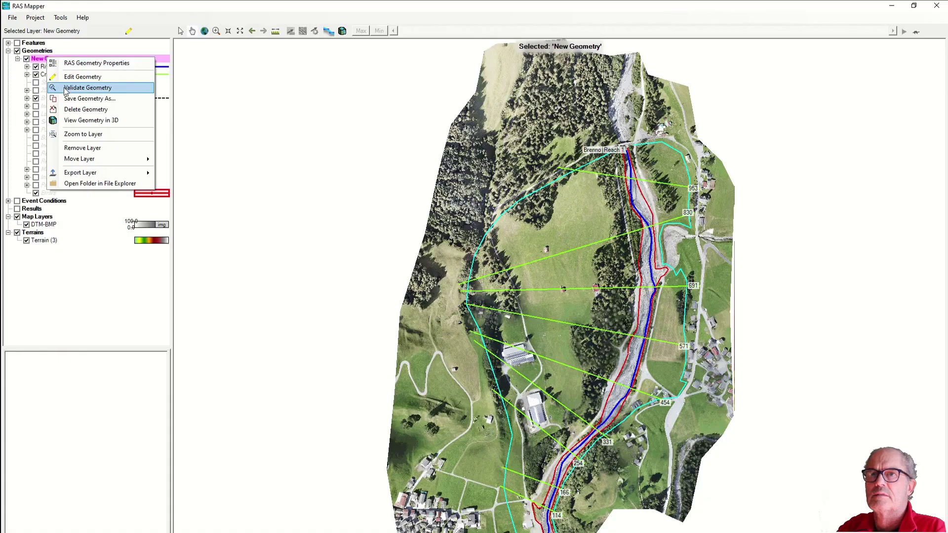
left_click(84, 89)
left_click(549, 321)
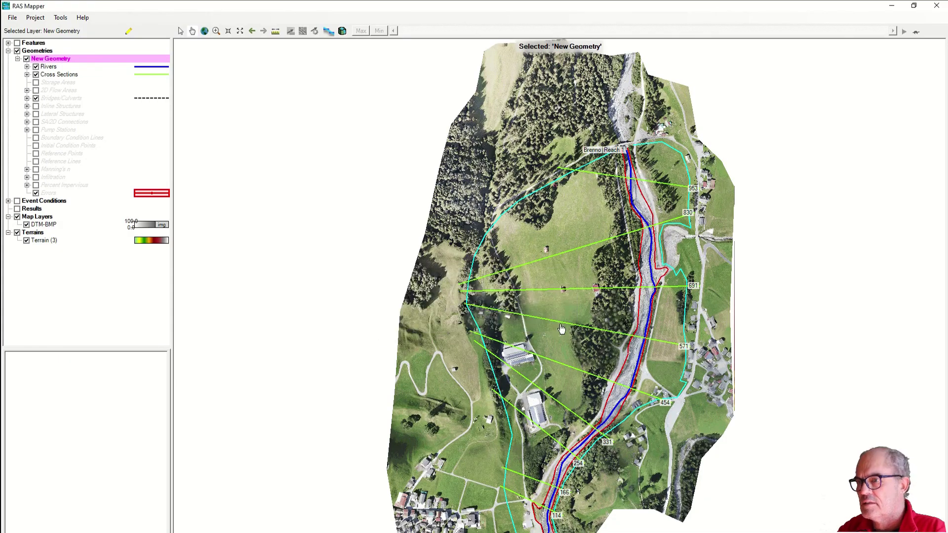
left_click(937, 6)
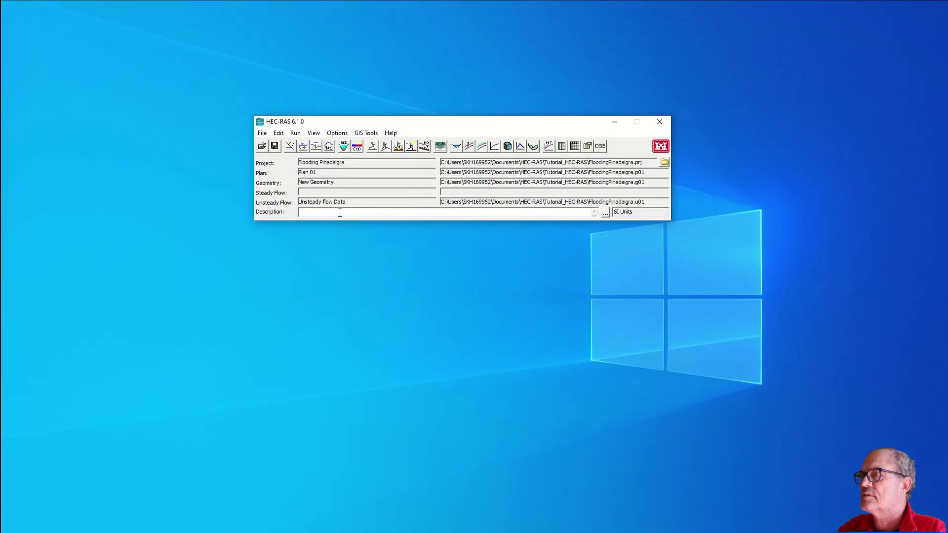
Bring up the Unsteady Flow Analysis window for Plan 01.
left_click(385, 146)
left_click(386, 147)
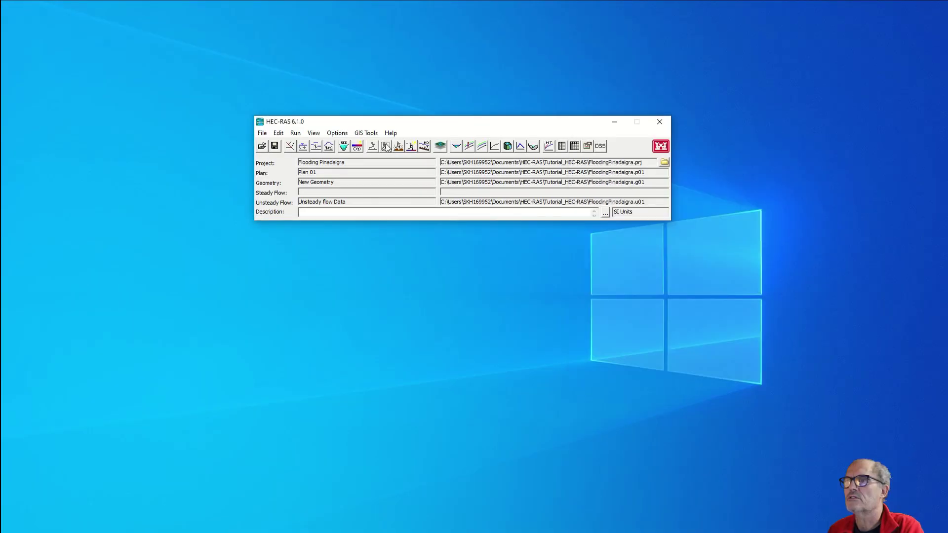
left_click(386, 147)
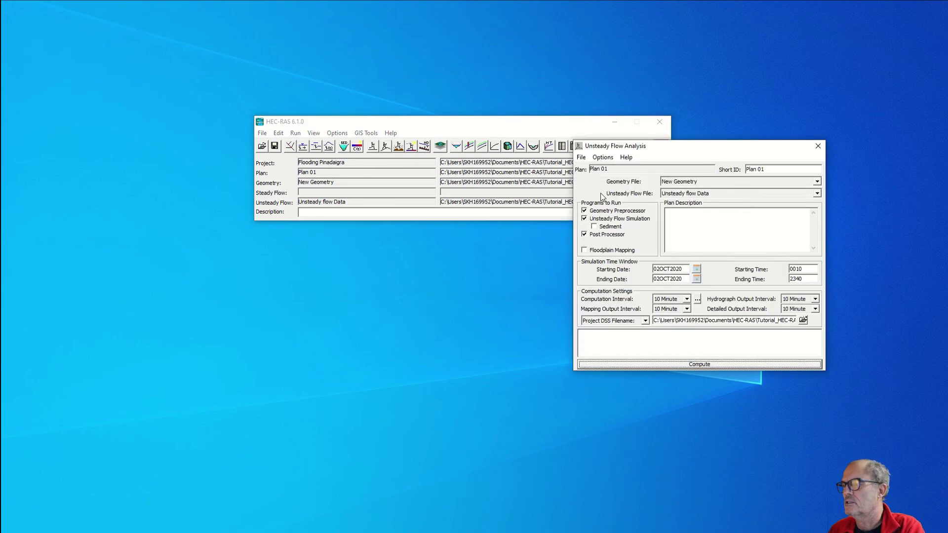
Start the Plan 01 unsteady flow computation from the Unsteady Flow Analysis window.
left_click(704, 363)
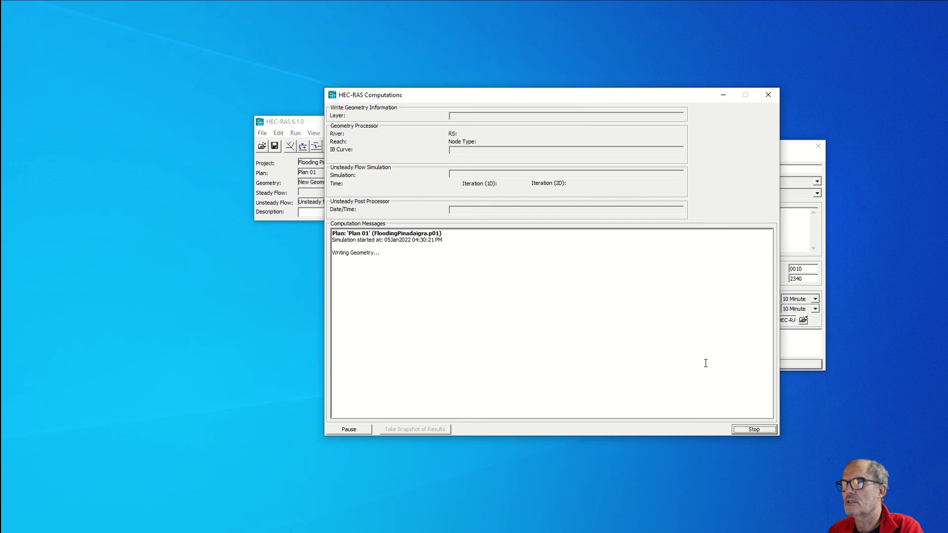